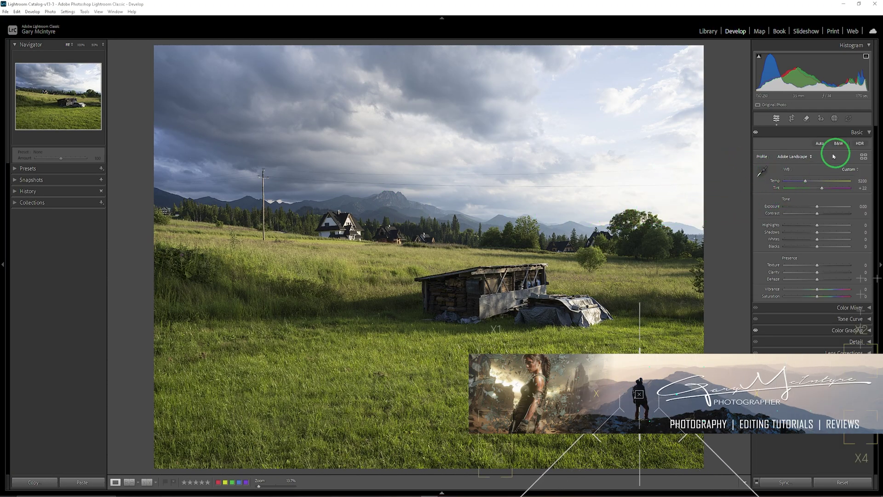
Step: Change the meadow photo's profile in the Basic panel to Adaptive Color
left_click(811, 157)
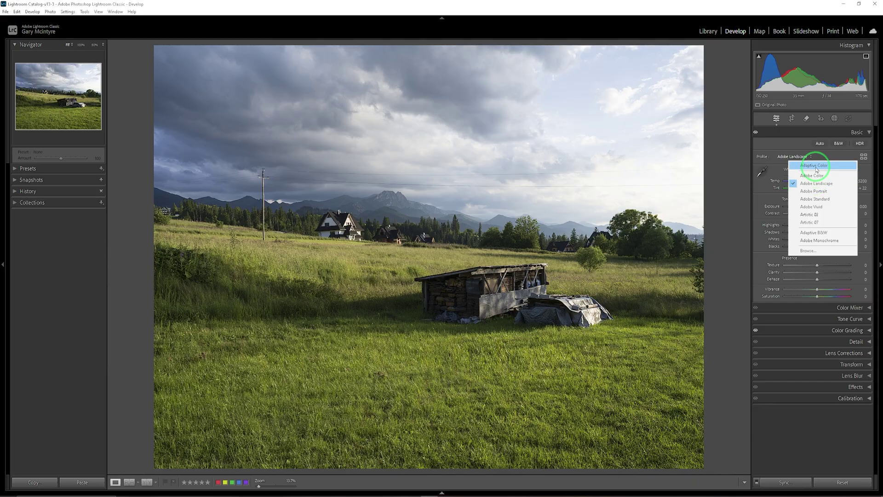
left_click(815, 165)
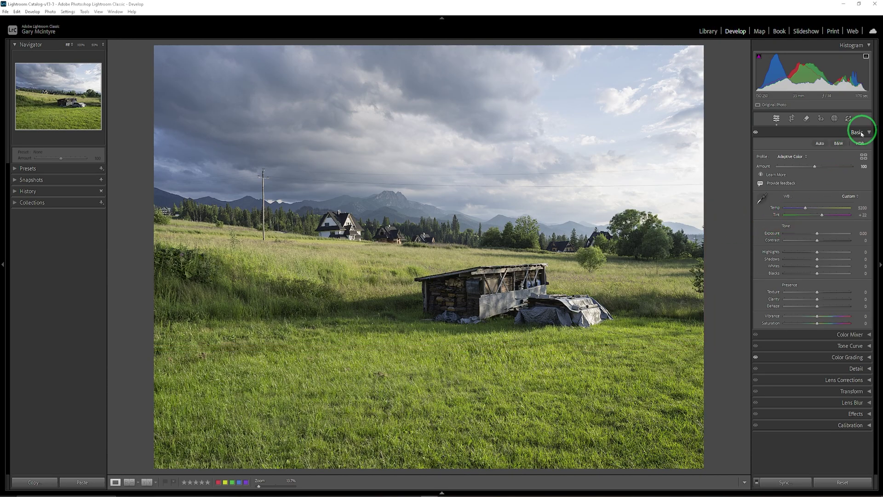
Step: Crop the photo to a 2 x 1 frame, trimming the top sky and foreground grass
left_click(791, 118)
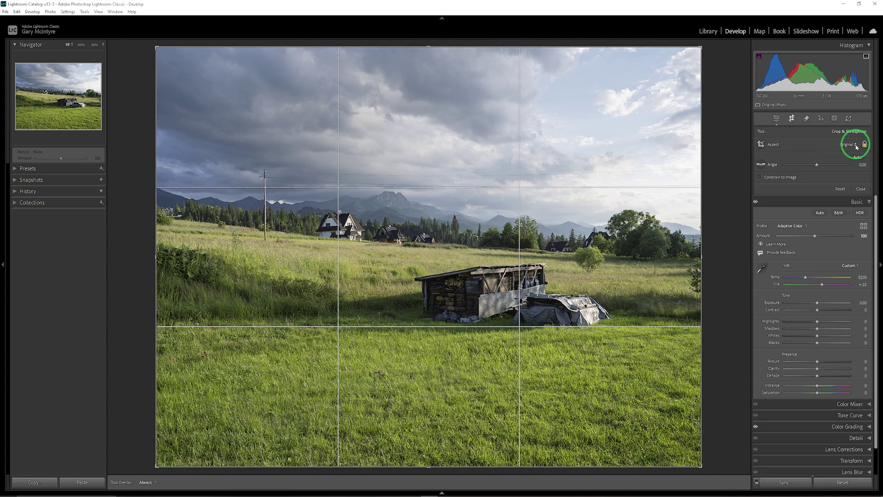
left_click(857, 145)
left_click(799, 280)
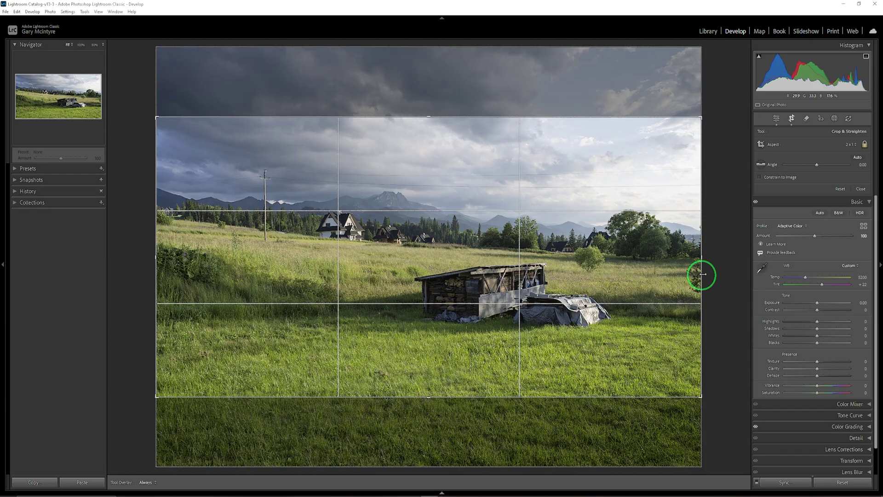
left_click_drag(701, 259, 693, 258)
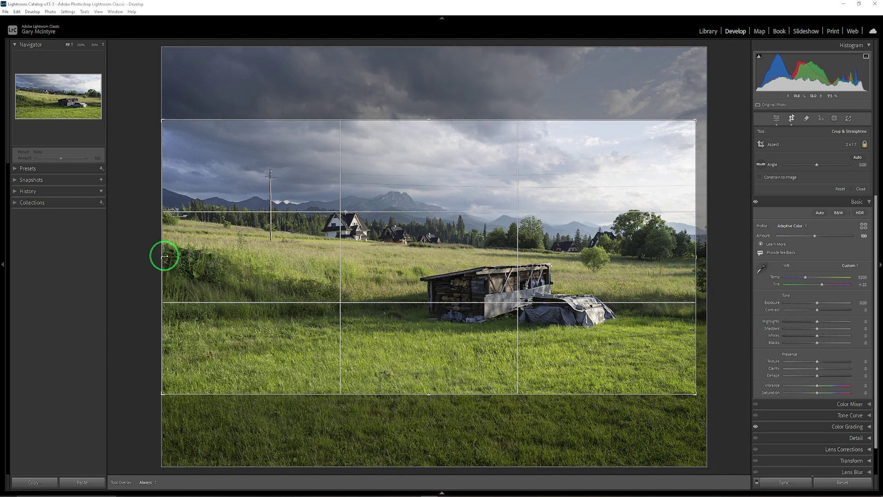
left_click_drag(164, 256, 173, 256)
mouse_move(485, 269)
left_mouse_down()
mouse_move(483, 262)
mouse_move(487, 285)
left_mouse_up()
left_click(791, 119)
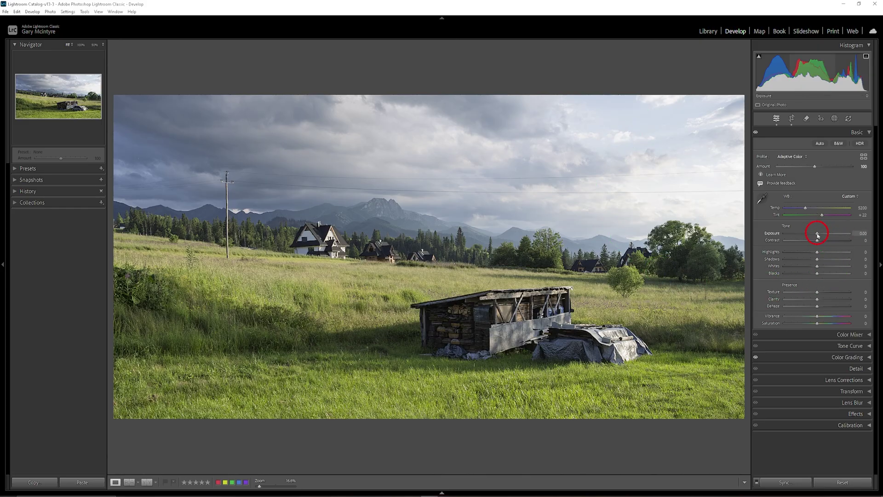
Step: Lower exposure to -0.05, set shadows to +2 and warm the temperature to 5564
left_click_drag(817, 236, 817, 235)
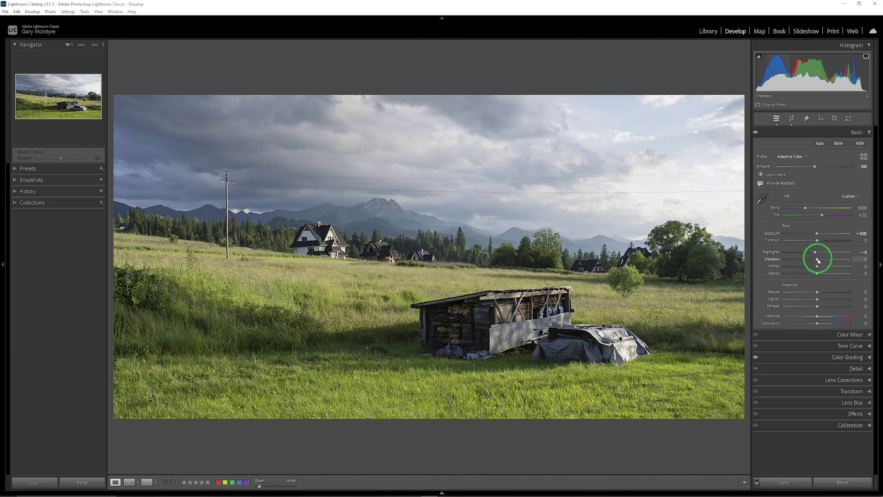
left_click_drag(819, 261, 810, 267)
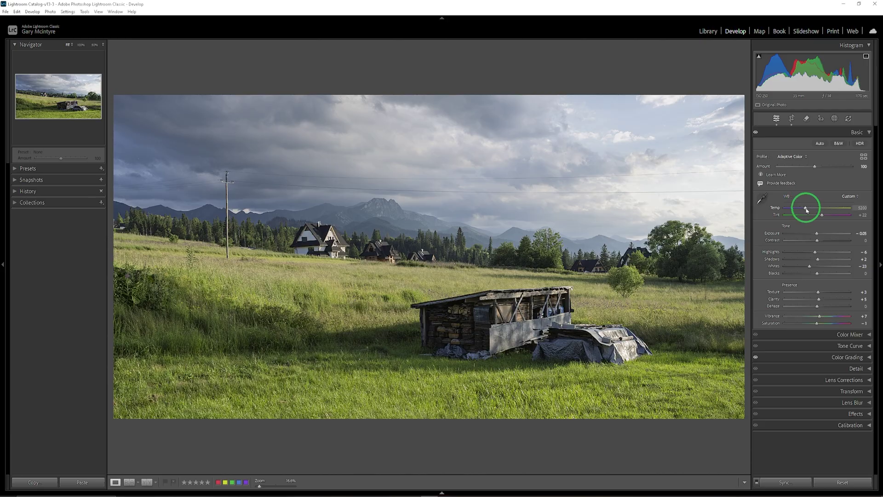
left_click_drag(807, 209, 806, 209)
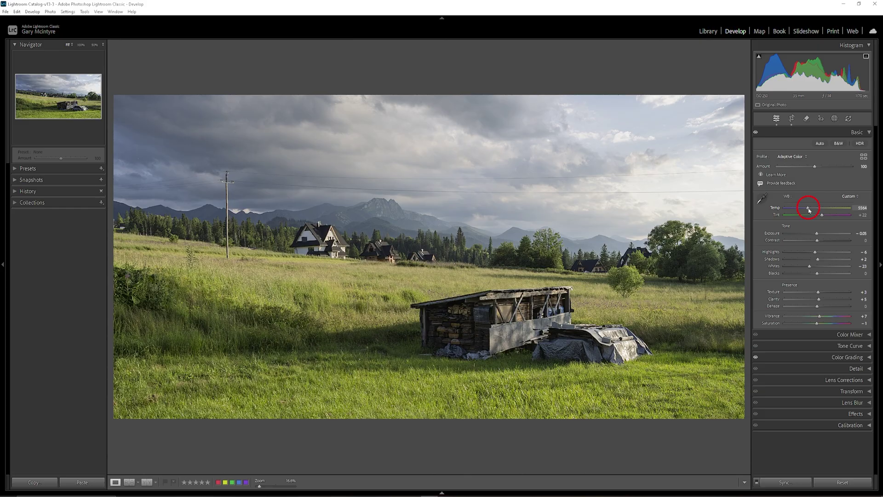
left_click_drag(810, 209, 809, 210)
Step: Sample the foreground grass in Point Color and apply a -16 hue shift toward yellow
left_click(866, 335)
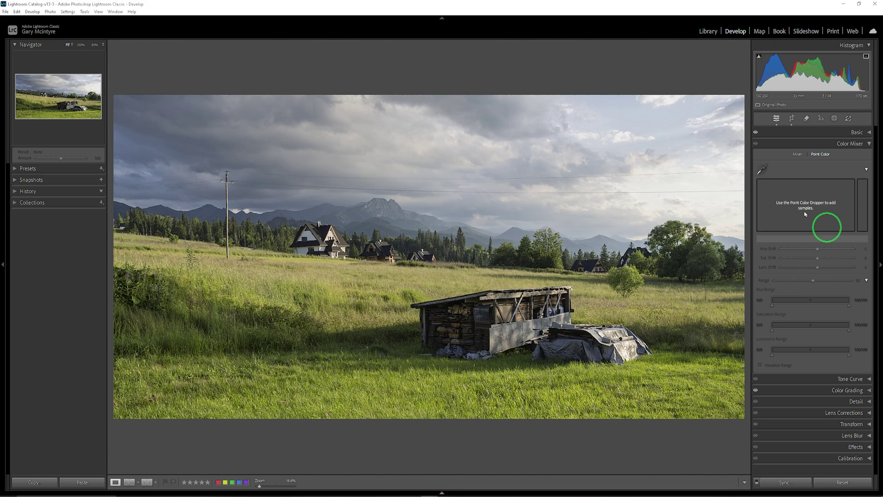
left_click(763, 170)
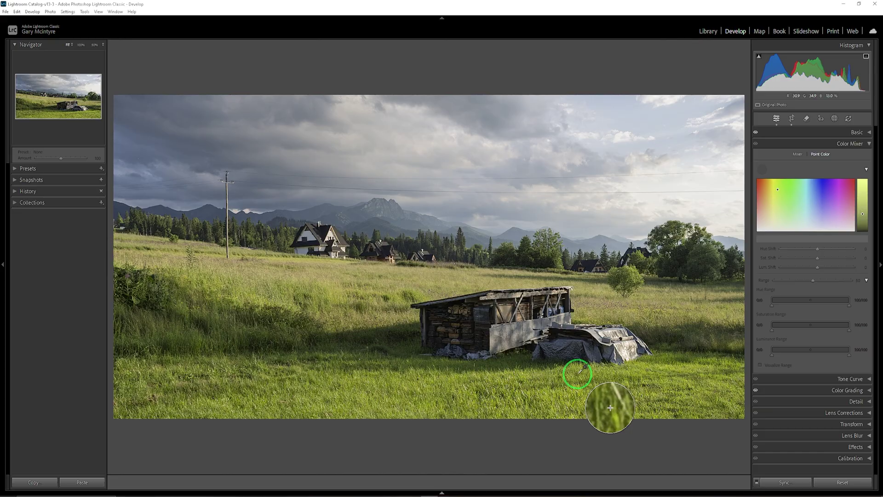
left_click(577, 373)
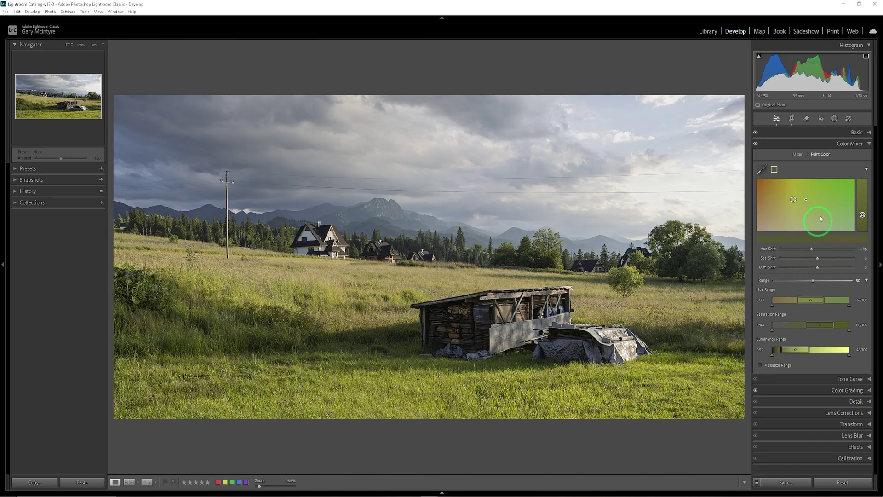
left_click(866, 144)
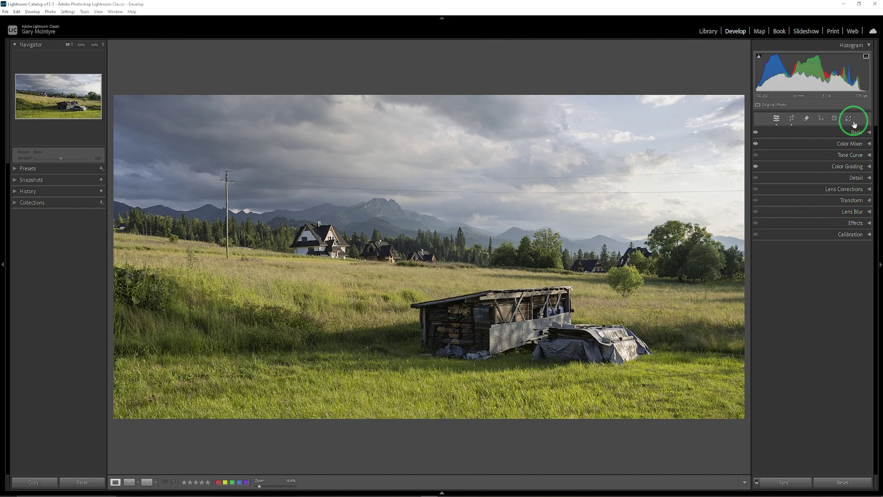
Step: Build separate Landscape masks for Sky, Architecture and Vegetation
left_click(834, 119)
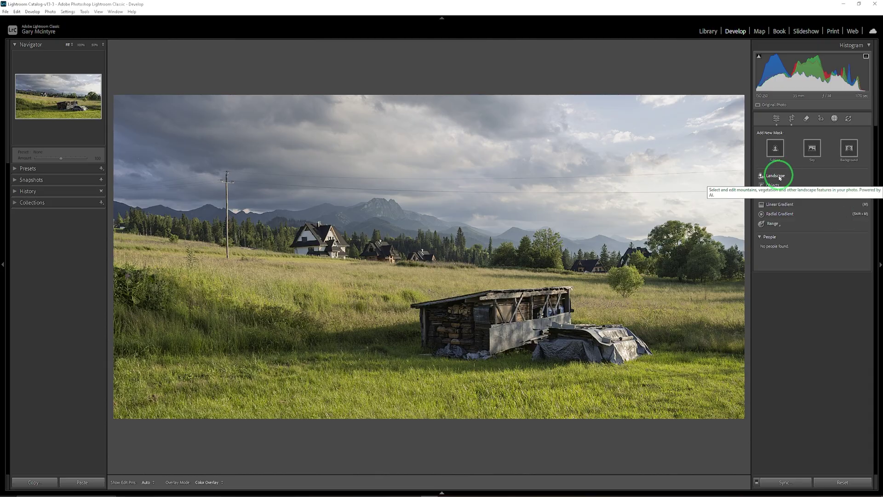
left_click(778, 177)
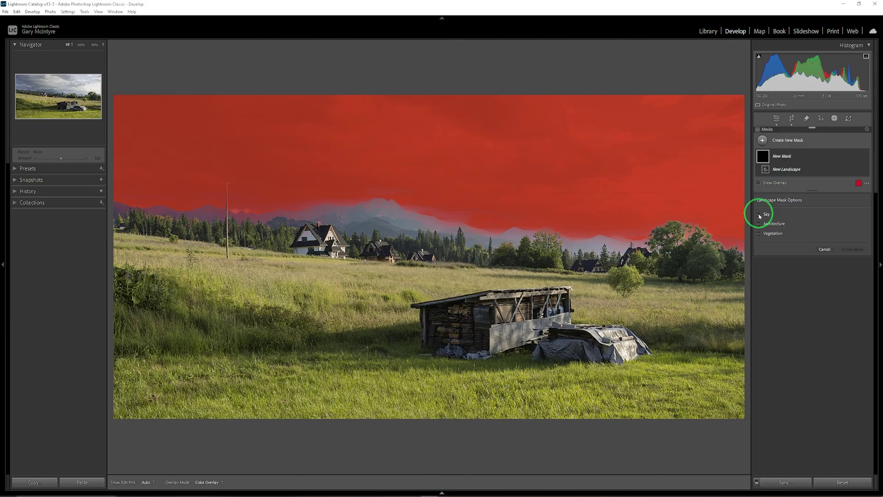
left_click(760, 214)
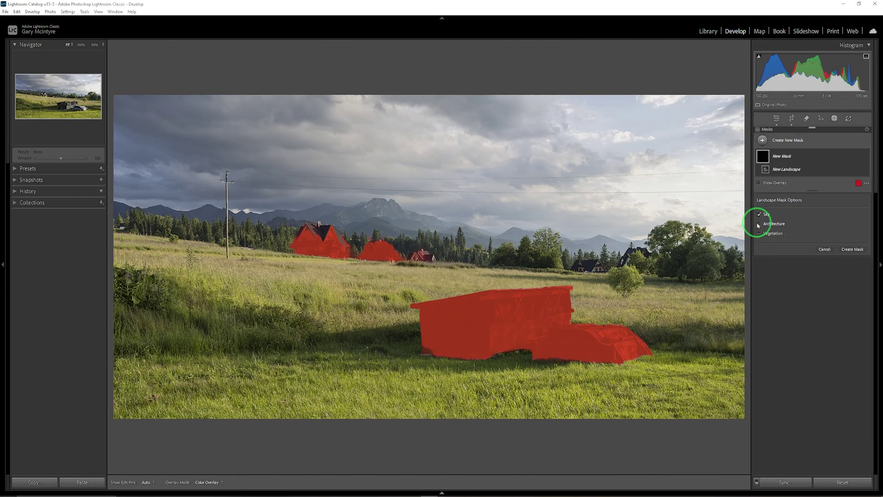
left_click(759, 224)
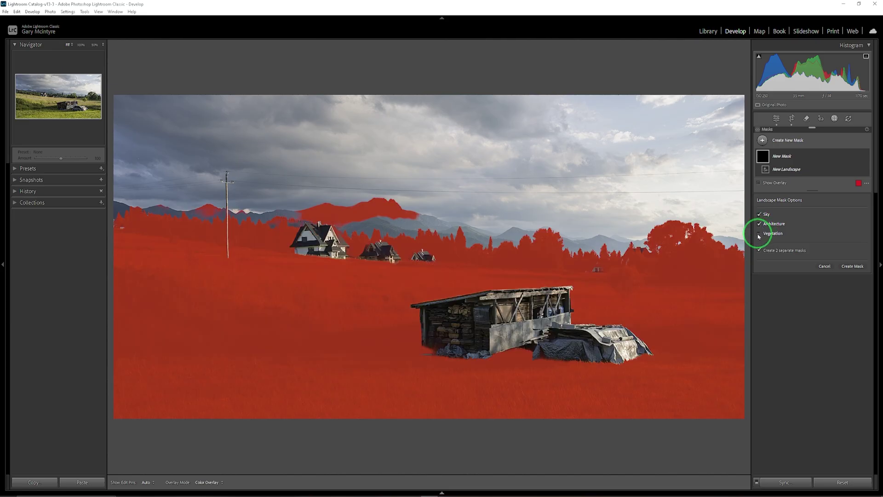
left_click(759, 234)
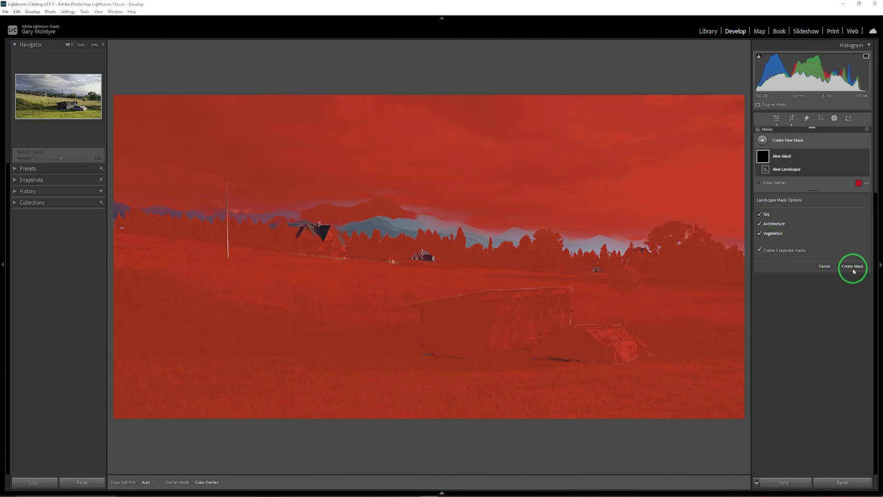
left_click(854, 267)
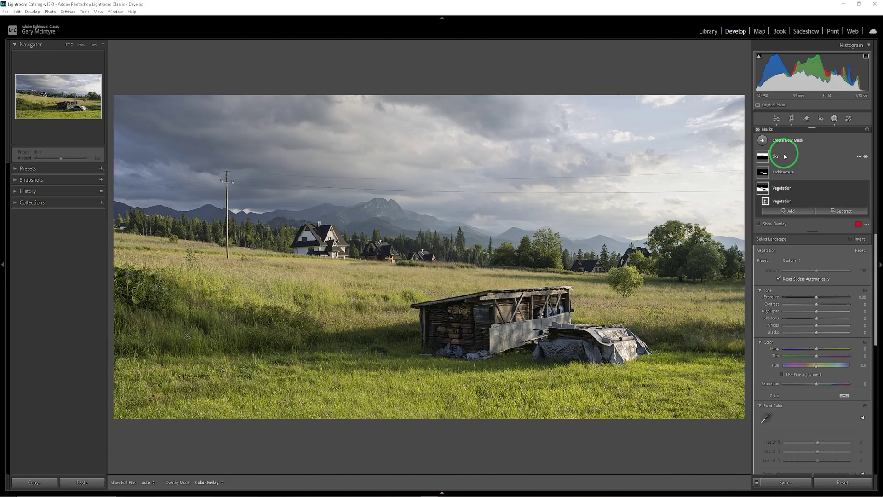
Step: Darken the sky mask to exposure -0.21 and highlights -4, adjust blacks, and cool its temperature
left_click(759, 224)
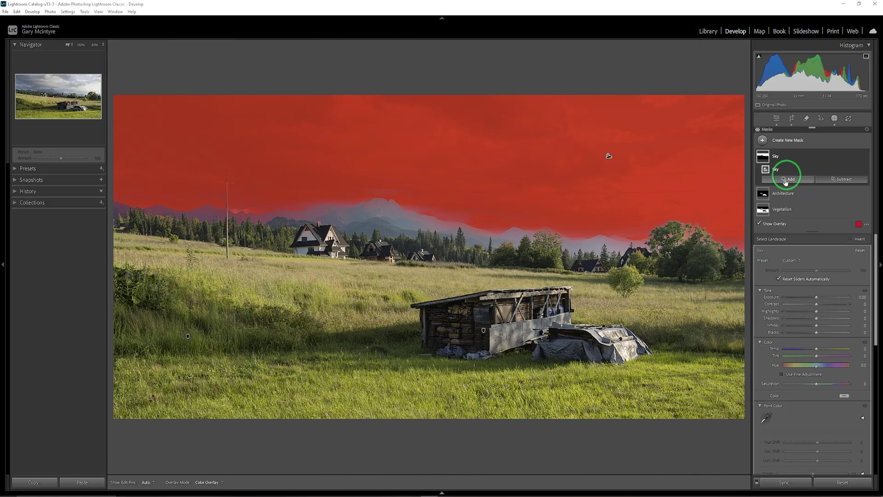
left_click(759, 224)
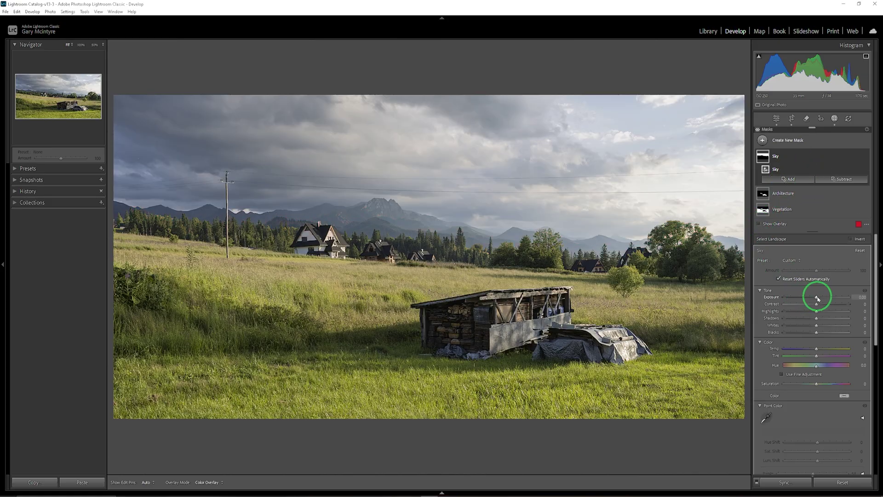
left_click_drag(817, 299, 816, 299)
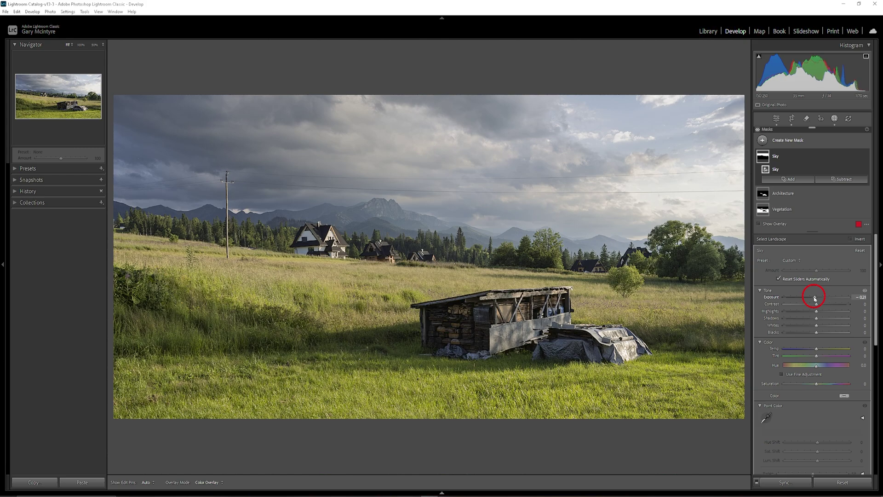
left_click_drag(815, 298, 819, 304)
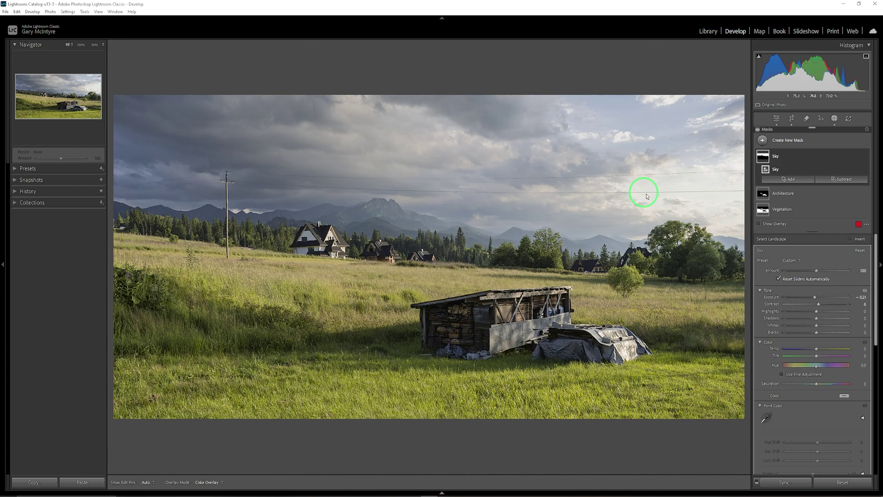
left_click(817, 313)
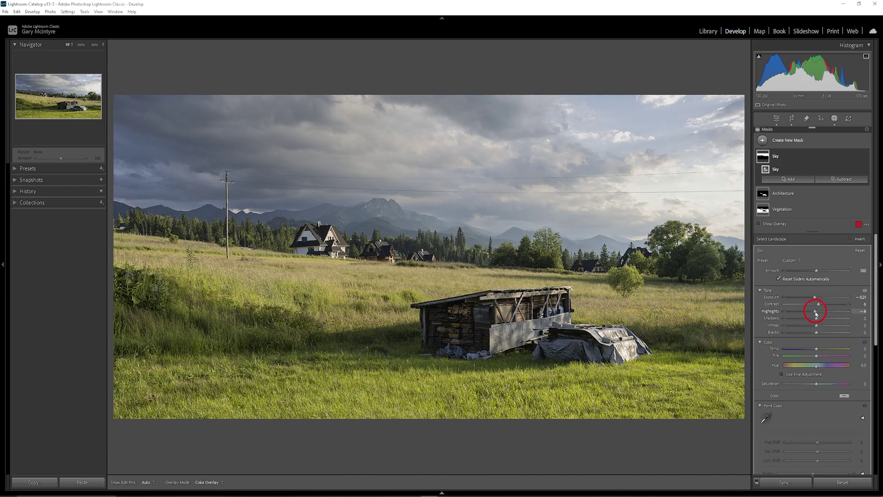
left_click_drag(817, 314, 815, 317)
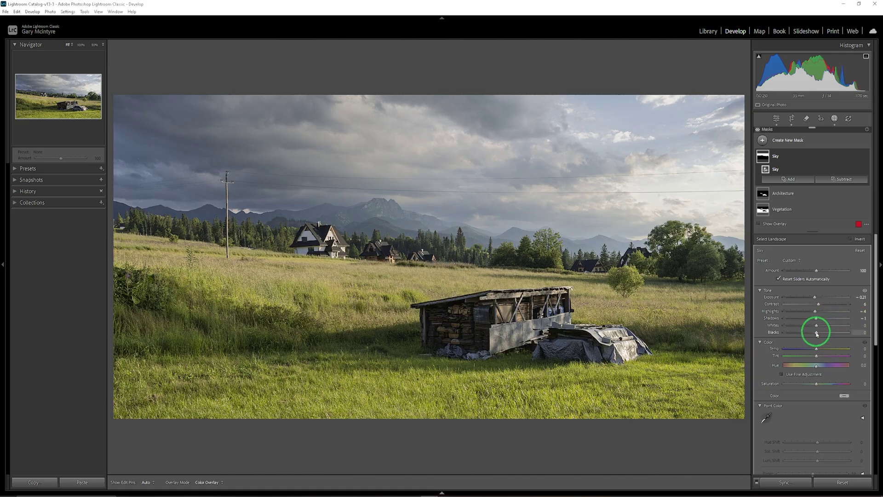
left_click(817, 334)
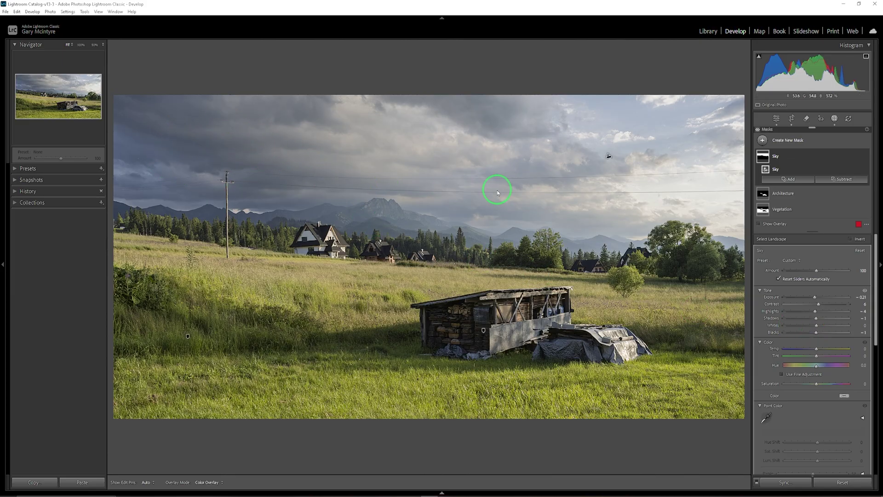
left_click(818, 350)
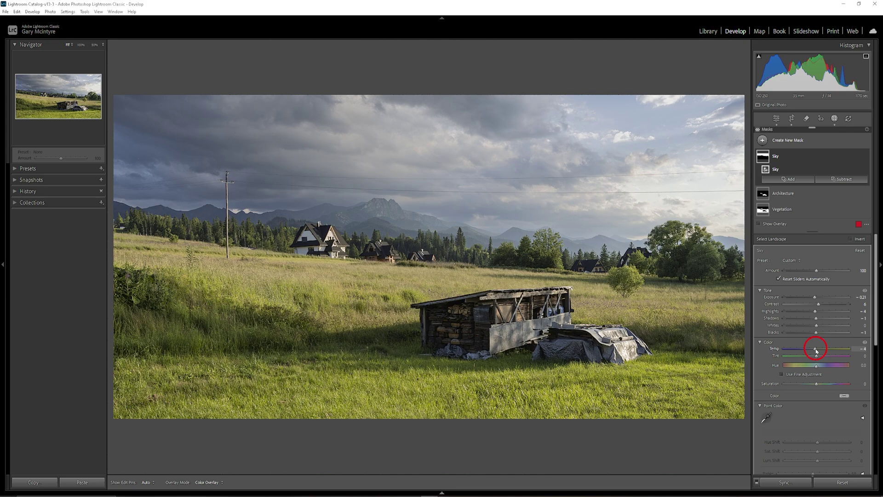
left_click_drag(814, 350, 815, 350)
Step: Lower the sky's texture to 11 and adjust its clarity
key("o")
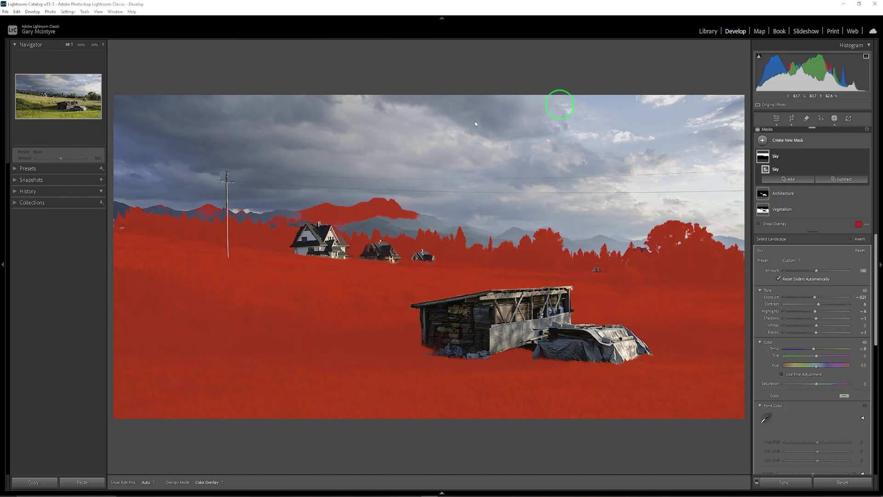
key("o")
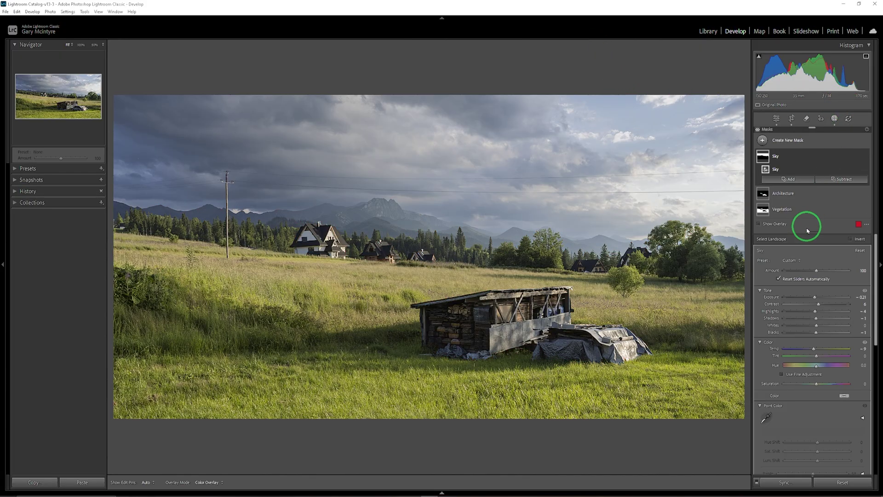
scroll(842, 322, "down", 5)
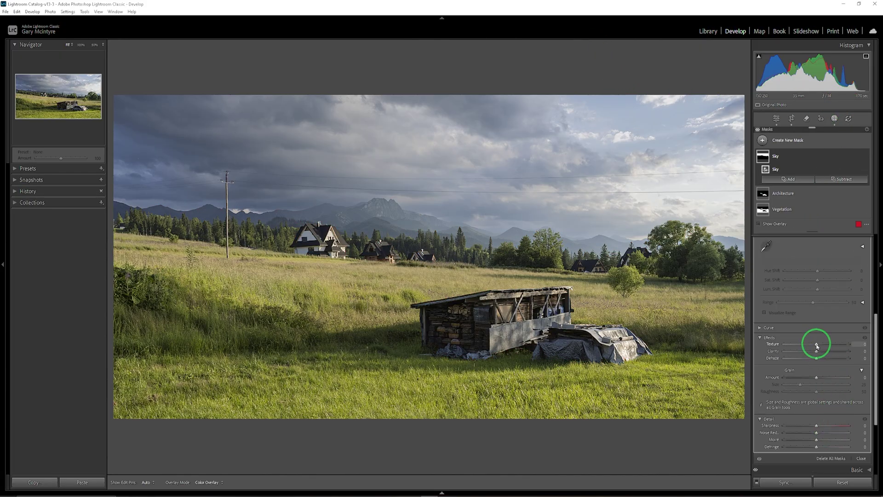
mouse_move(817, 346)
left_mouse_down()
mouse_move(831, 346)
mouse_move(821, 346)
left_mouse_up()
left_click_drag(822, 345, 822, 351)
left_click(817, 352)
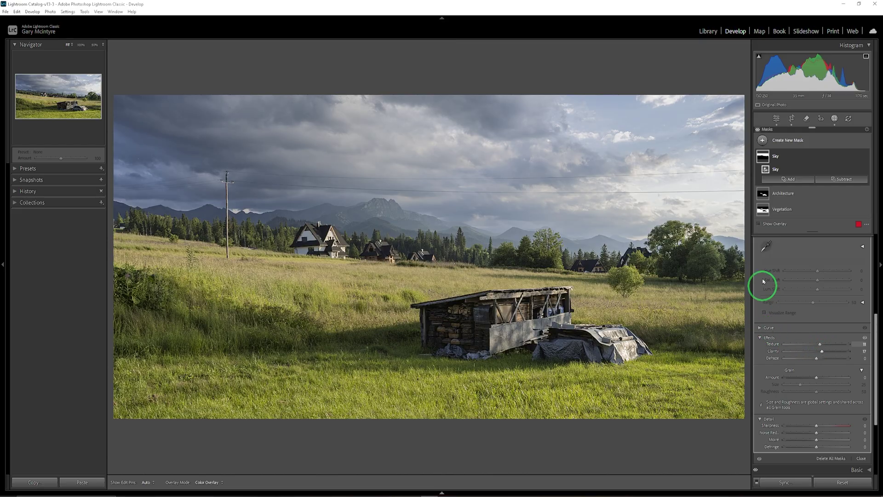
Step: Select the Vegetation mask and add a little texture and clarity
left_click(804, 213)
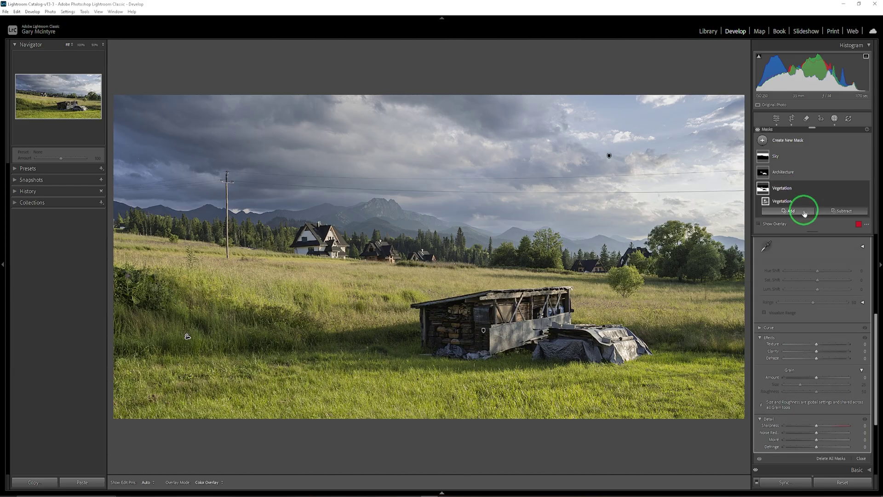
left_click(817, 347)
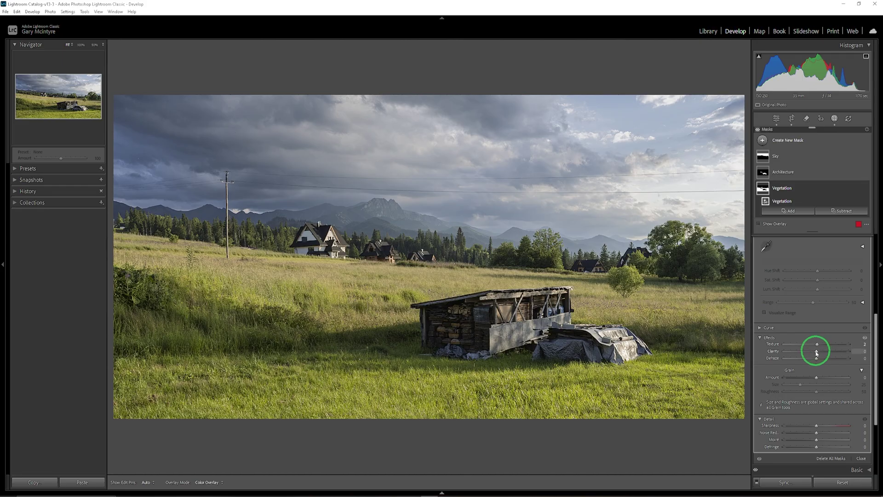
left_click(817, 352)
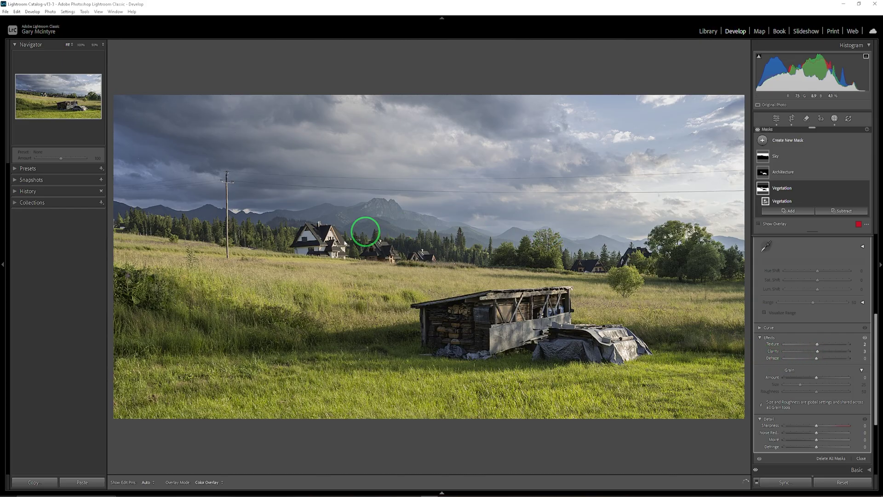
scroll(833, 345, "up", 5)
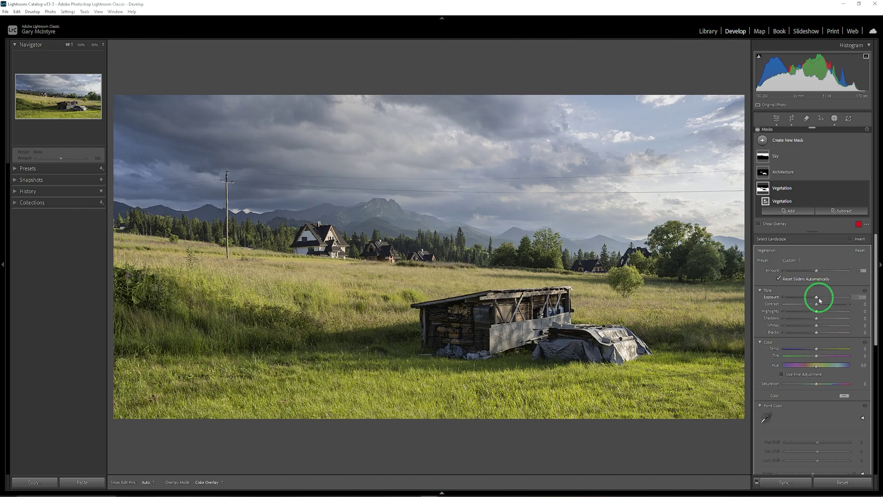
Step: Raise vegetation contrast and highlights, deepen shadows, set temperature to 5, and compare before/after
left_click_drag(817, 306, 817, 307)
left_click_drag(818, 306, 813, 312)
left_click_drag(817, 312, 816, 319)
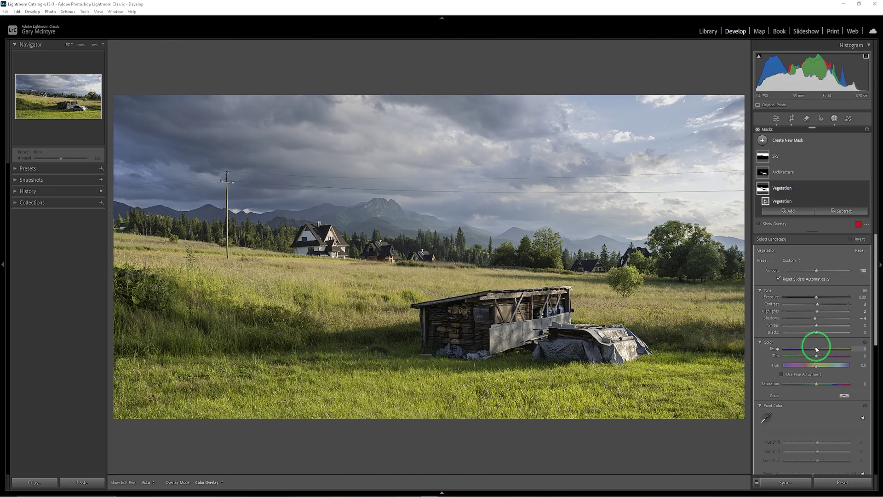
left_click_drag(817, 349, 817, 350)
left_click_drag(818, 350, 818, 349)
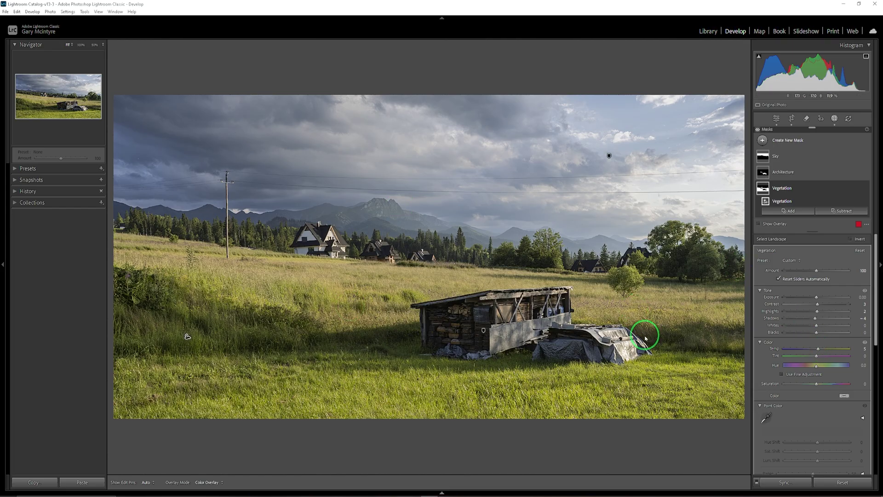
key("y")
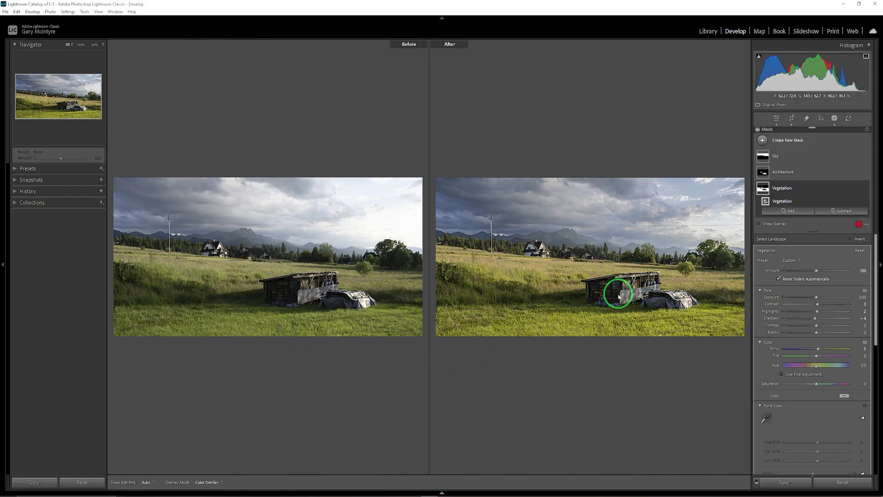
key("y")
left_click(763, 140)
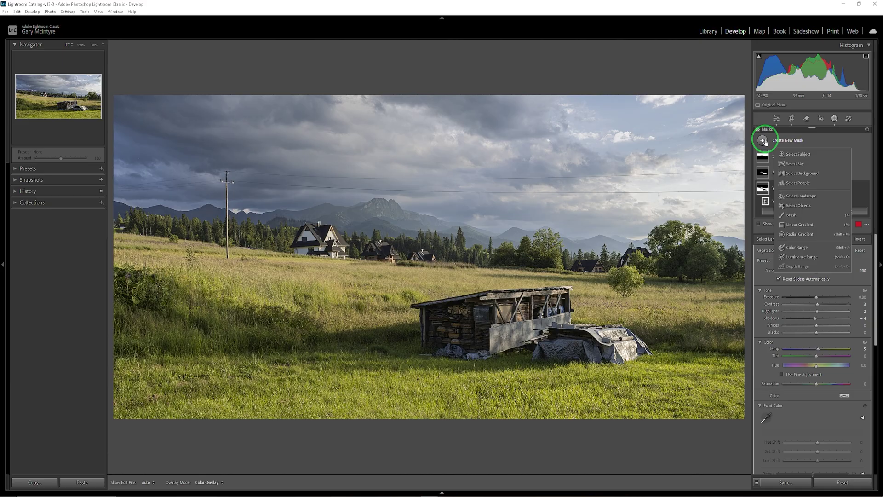
Step: Draw a linear gradient from the upper sky down toward the pole
left_click(799, 224)
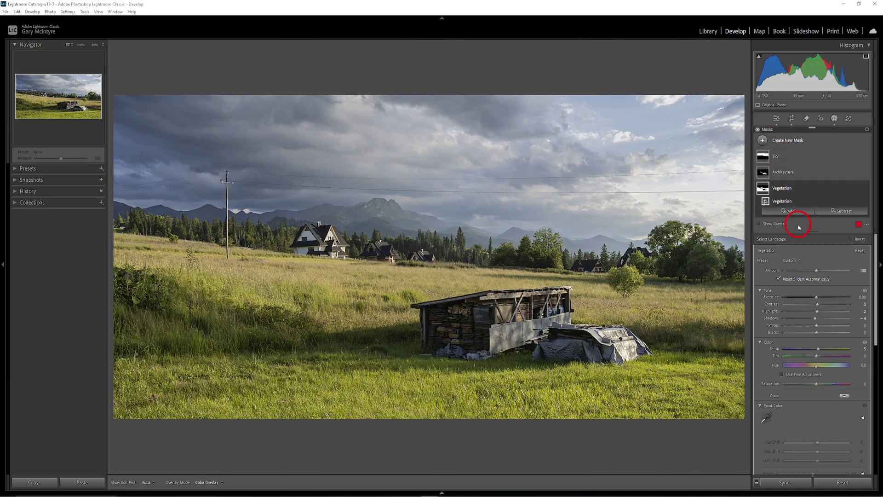
left_click(208, 142)
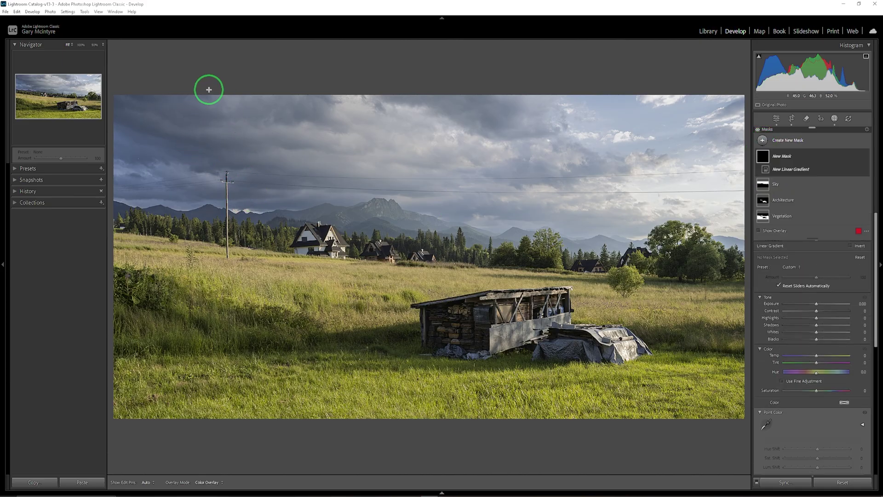
left_click_drag(230, 127, 226, 196)
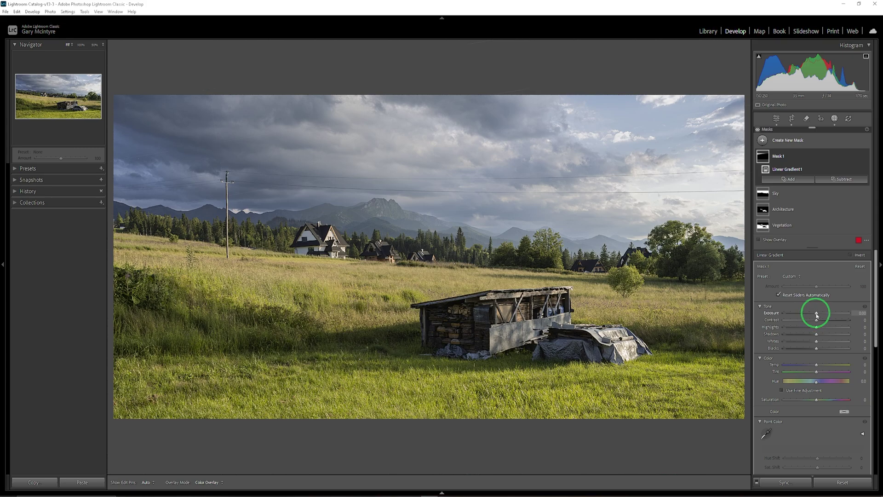
Step: Set the gradient's exposure to -0.25, contrast to 7 and shadows to -13
left_click_drag(816, 313, 817, 313)
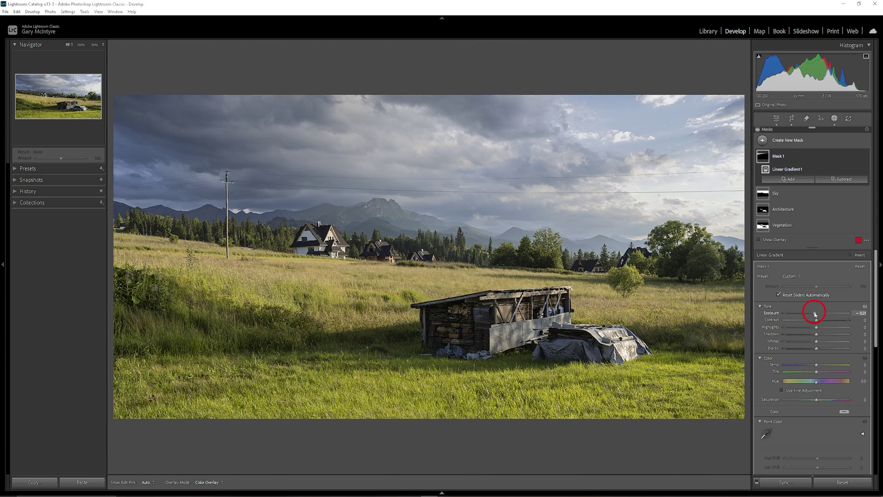
left_click_drag(814, 313, 814, 313)
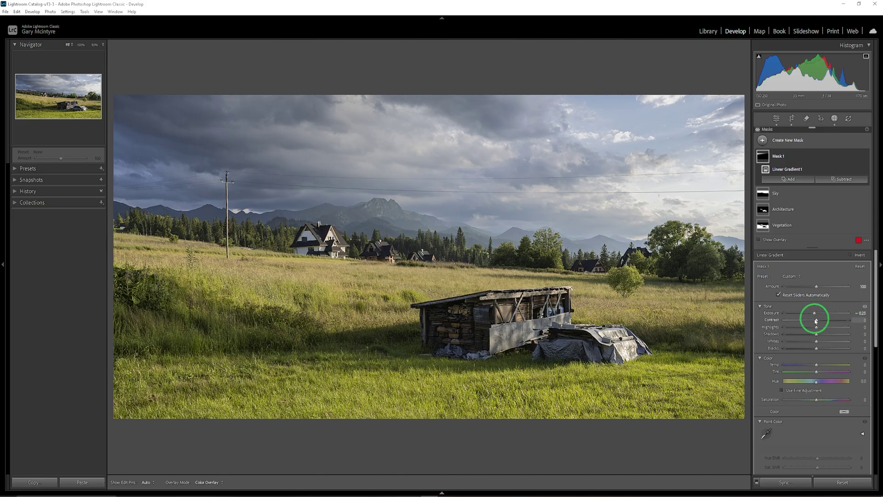
left_click_drag(816, 320, 817, 321)
left_click_drag(819, 320, 796, 324)
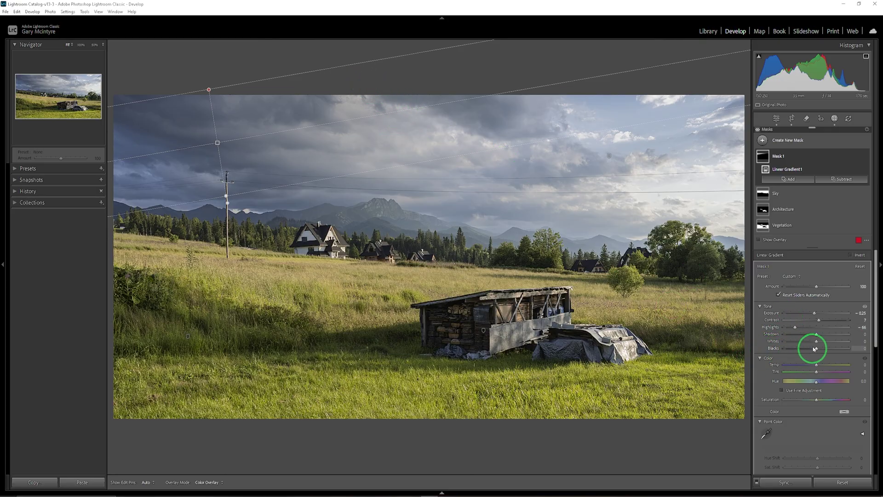
left_click_drag(816, 336, 809, 338)
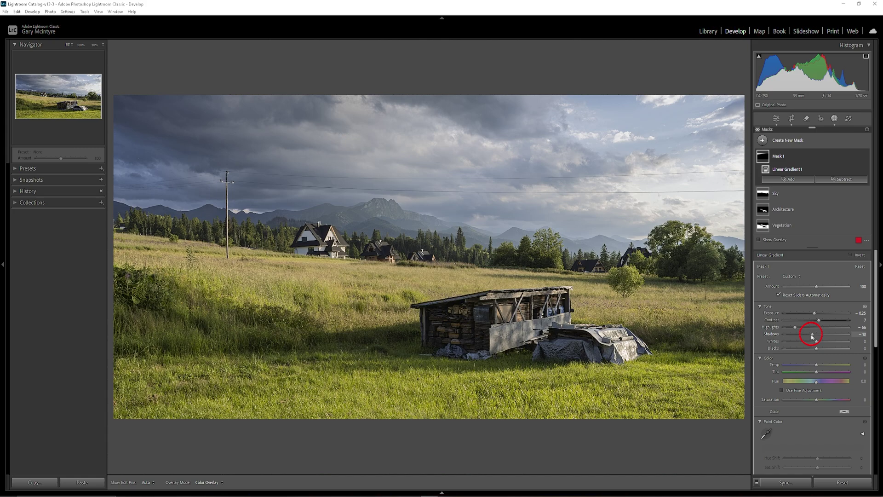
left_click_drag(812, 336, 812, 336)
mouse_move(119, 138)
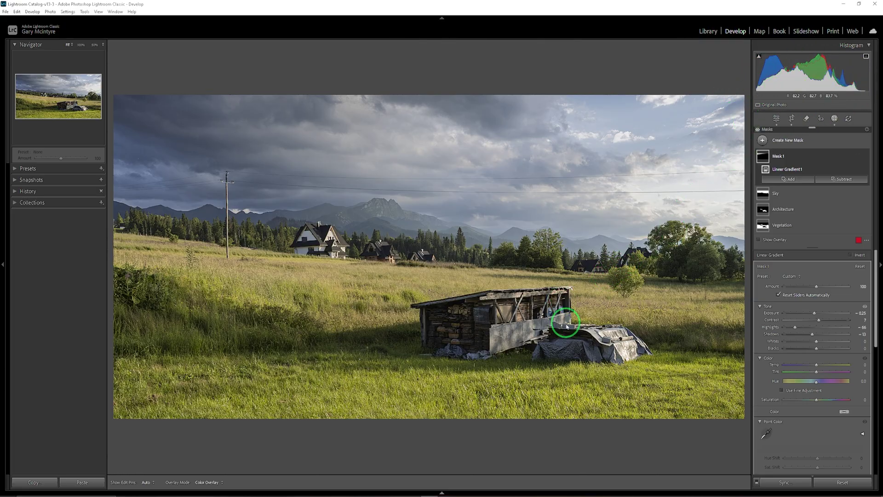
mouse_move(727, 311)
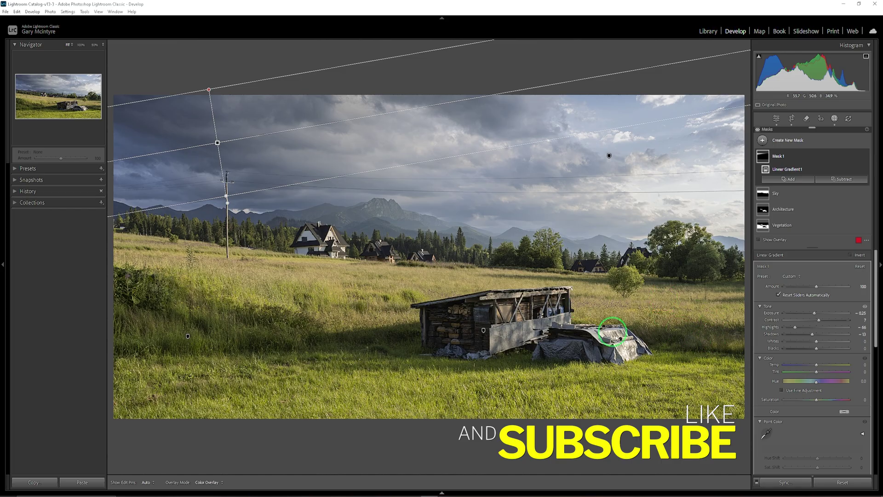
Step: Add a Color Range mask sampled from the green tree, show its overlay and refine it to 44
left_click(764, 141)
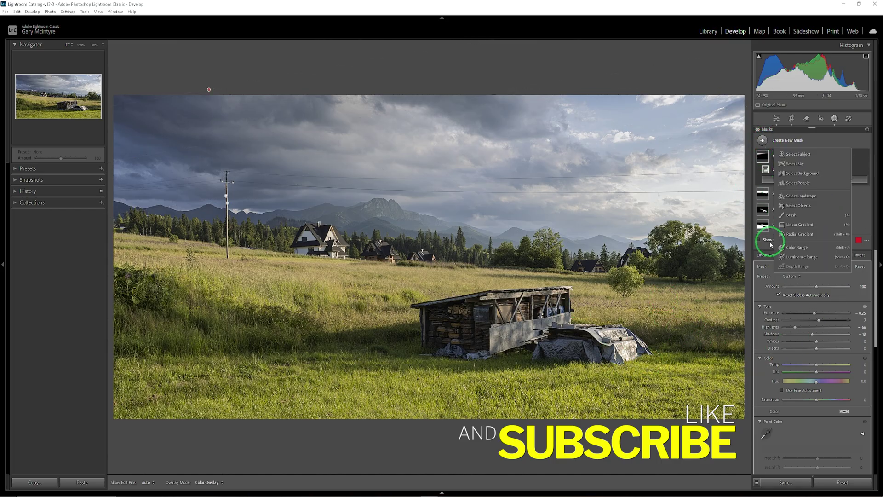
left_click(800, 249)
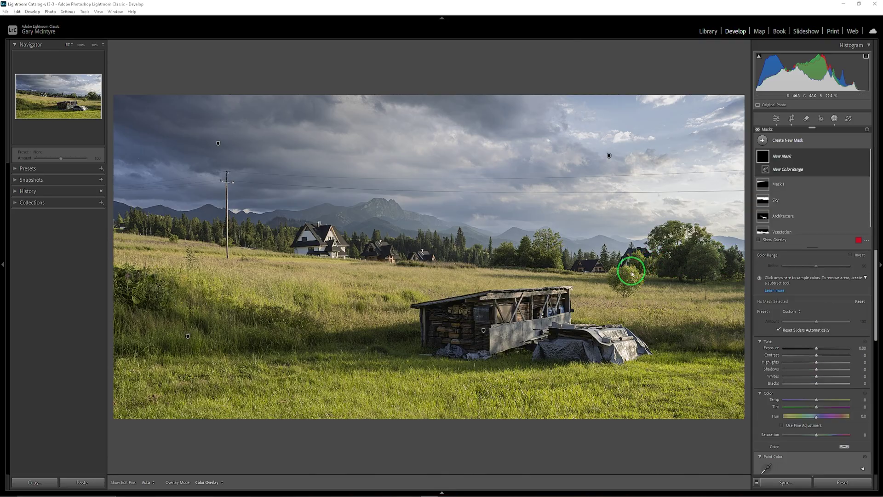
left_click(631, 272)
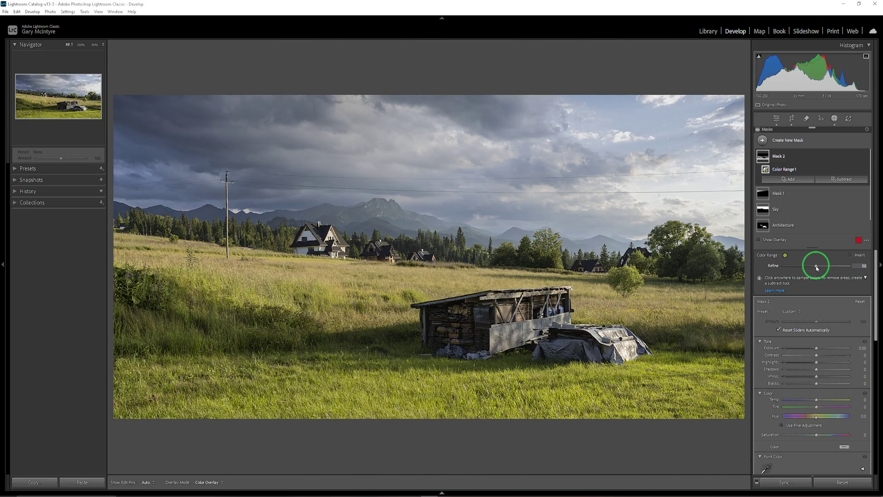
left_click(759, 240)
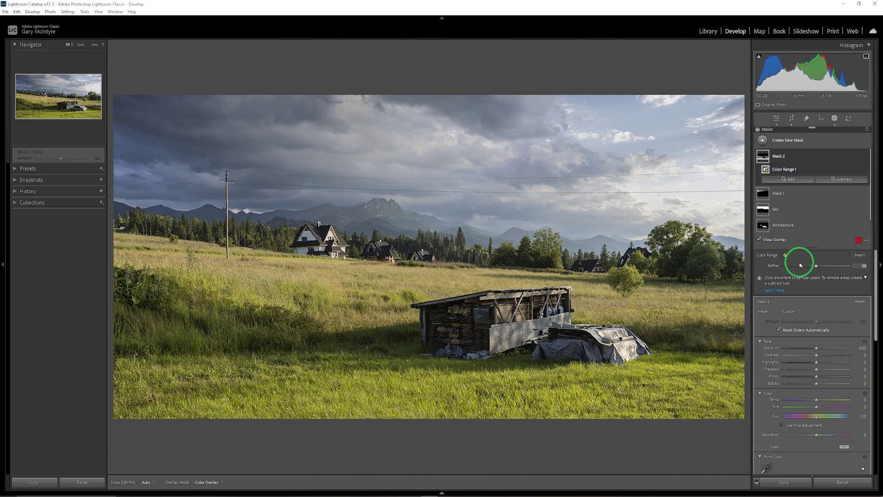
left_click(817, 266)
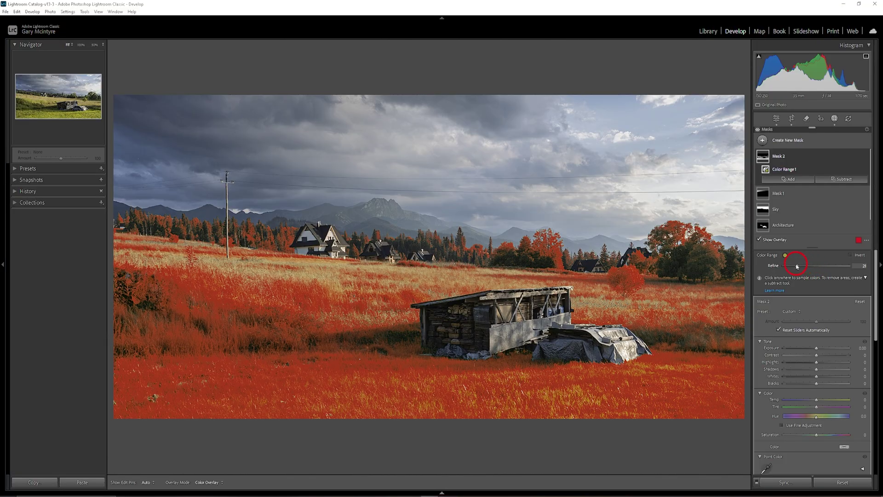
left_click_drag(797, 267, 802, 267)
left_click_drag(812, 264, 812, 265)
Step: Give Mask 2 temperature 19, contrast 6 and highlights 22, checking coverage with the overlay
left_click_drag(817, 401, 817, 402)
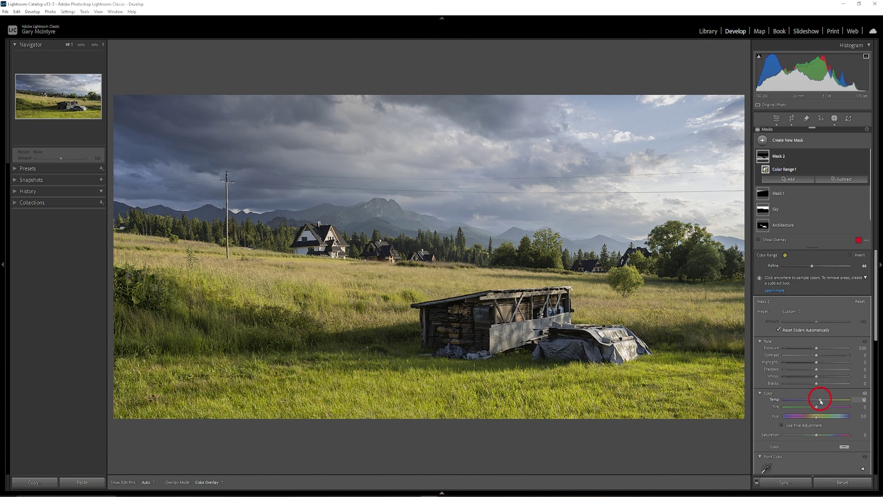
left_click_drag(823, 400, 822, 399)
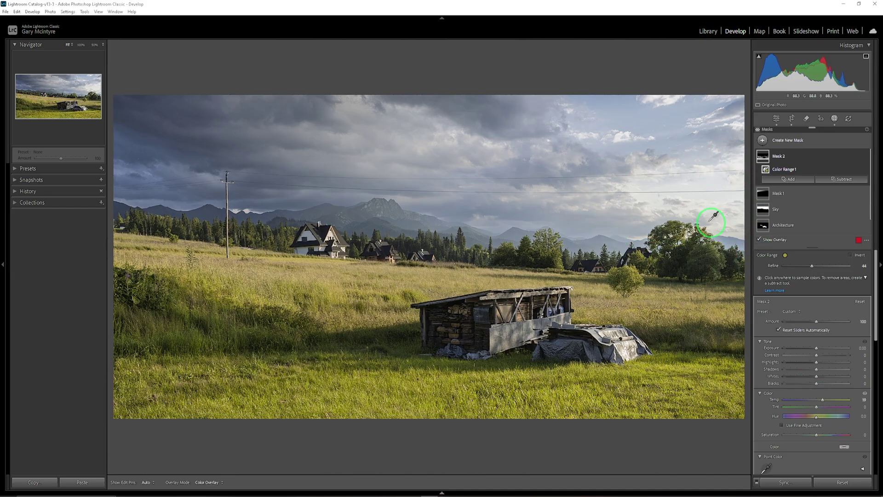
key("o")
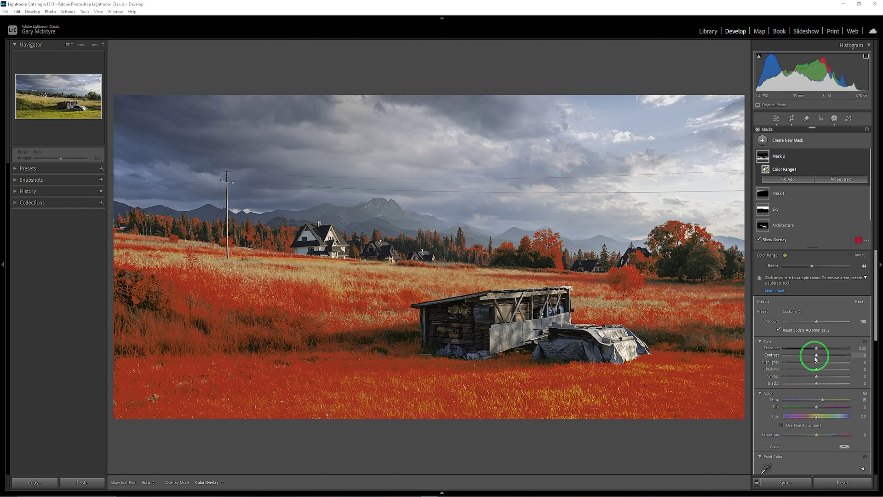
left_click_drag(817, 356, 817, 357)
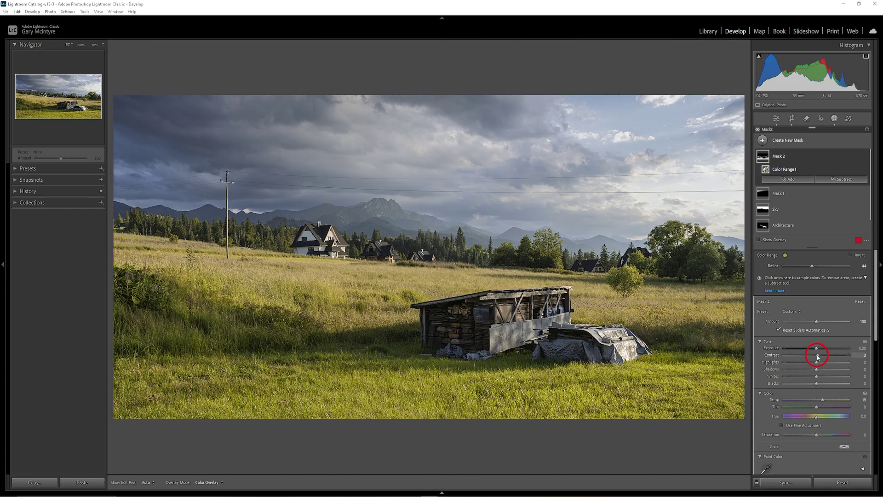
left_click_drag(819, 357, 831, 364)
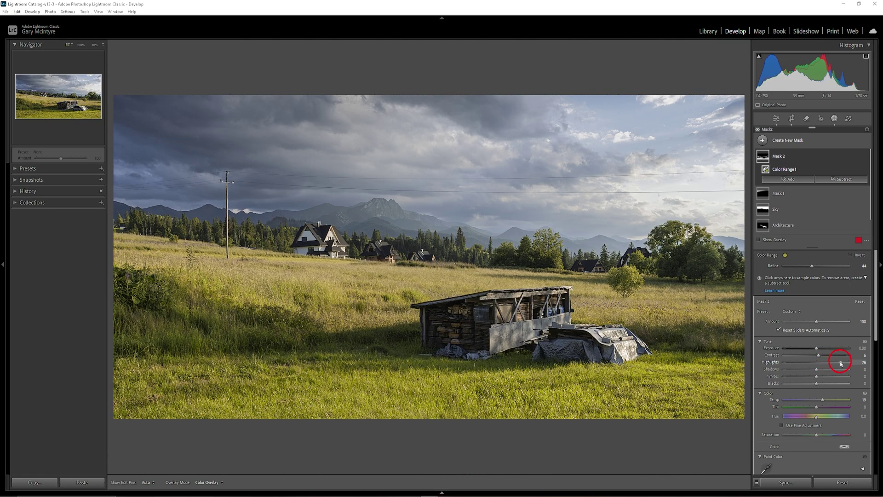
mouse_move(819, 363)
left_mouse_down()
mouse_move(812, 362)
mouse_move(824, 363)
left_mouse_up()
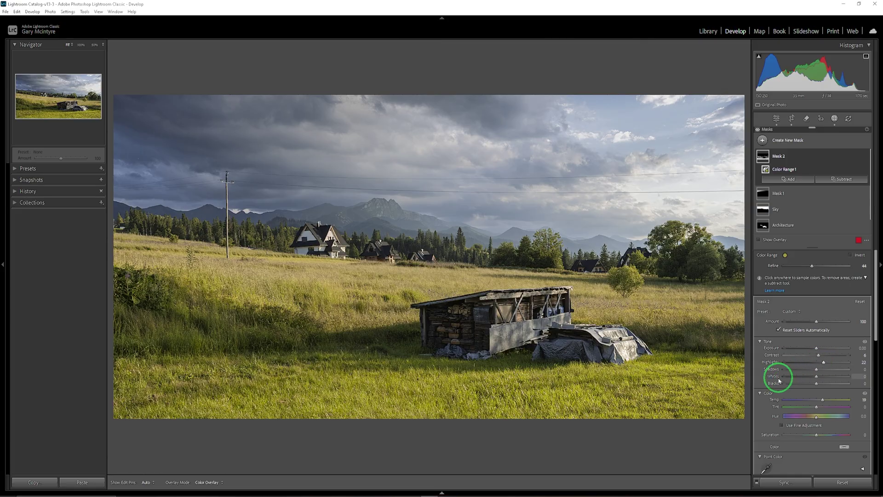
left_click(760, 240)
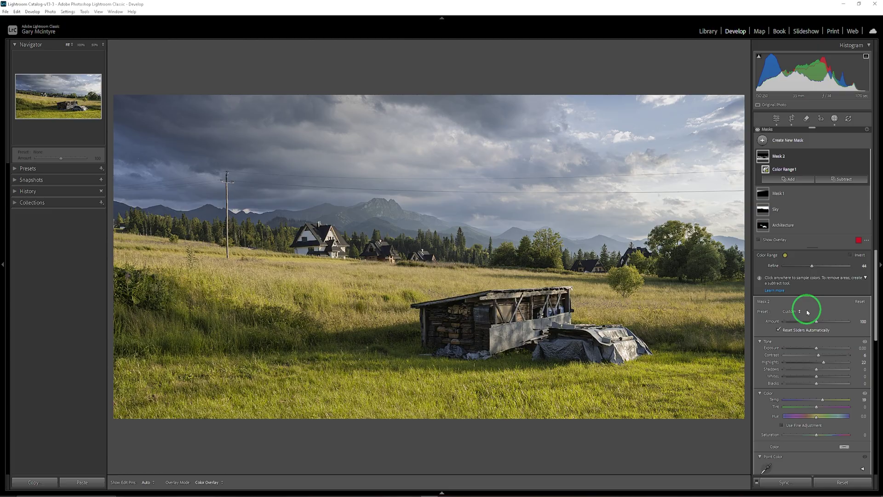
Step: Toggle the Before/After view to compare the edit with the original, then return to Loupe
key("y")
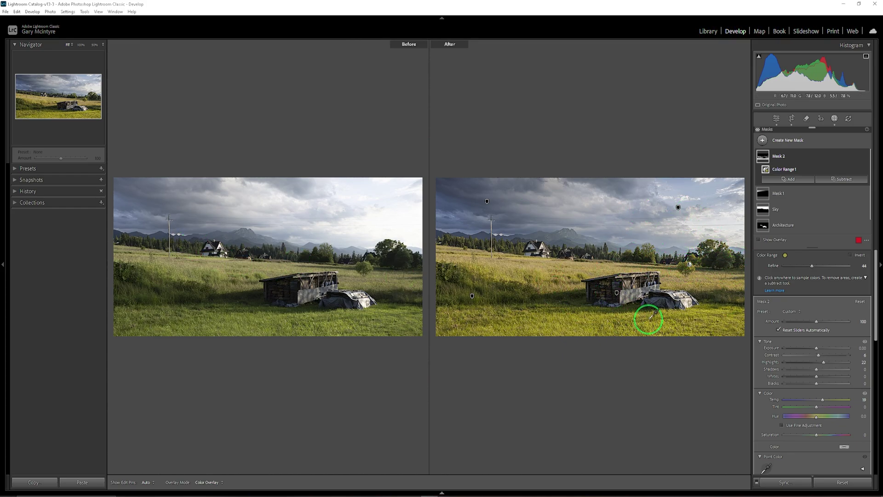
key("y")
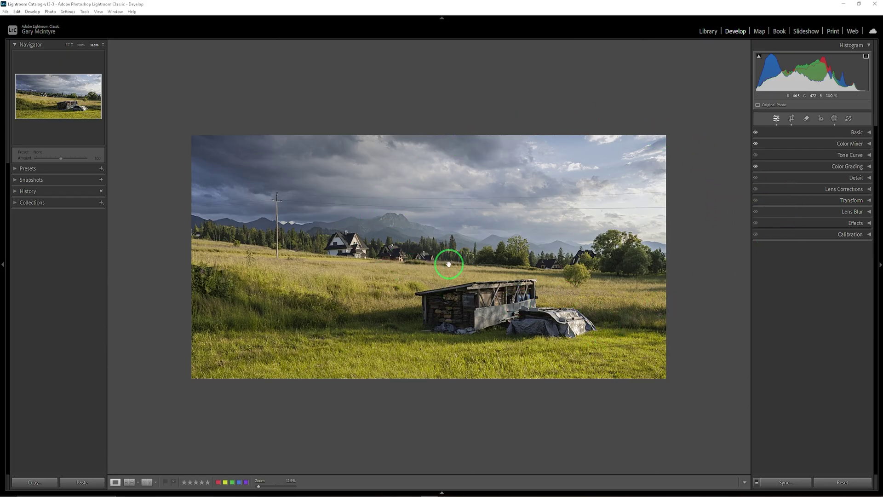
Step: Fit the photo in the view and send it to Adobe Photoshop 2025 via Edit In
left_click(68, 44)
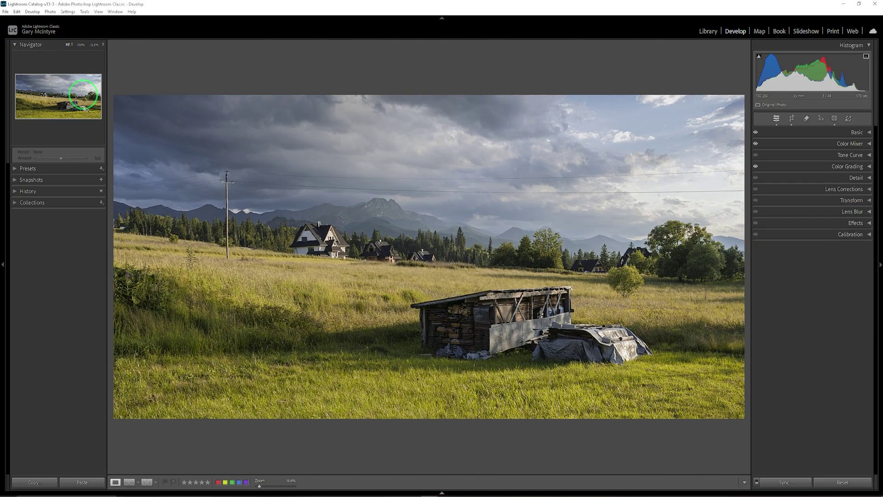
right_click(435, 244)
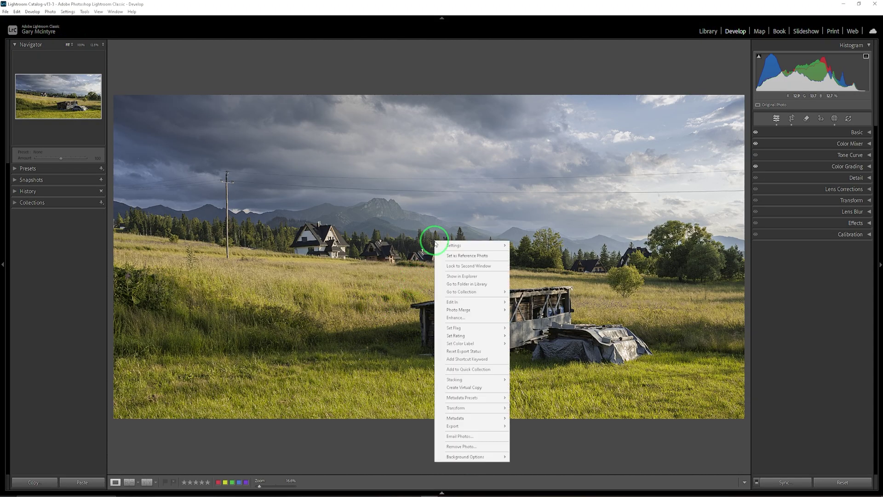
mouse_move(452, 302)
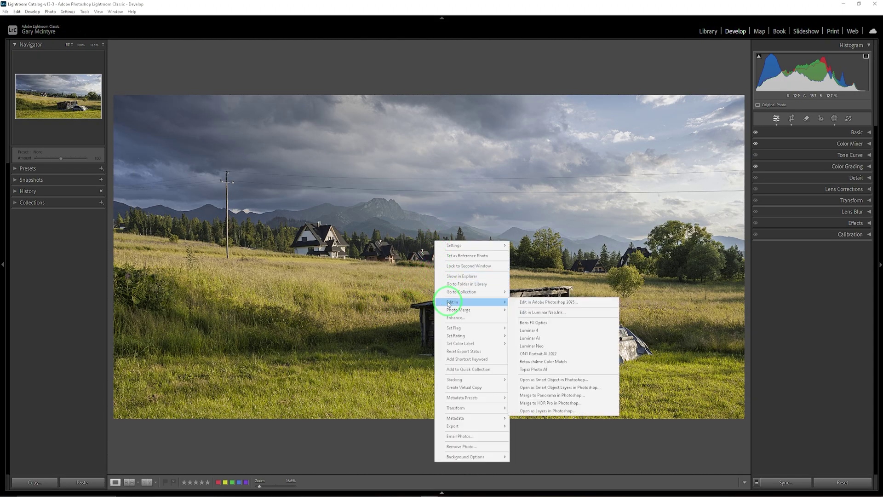
left_click(532, 307)
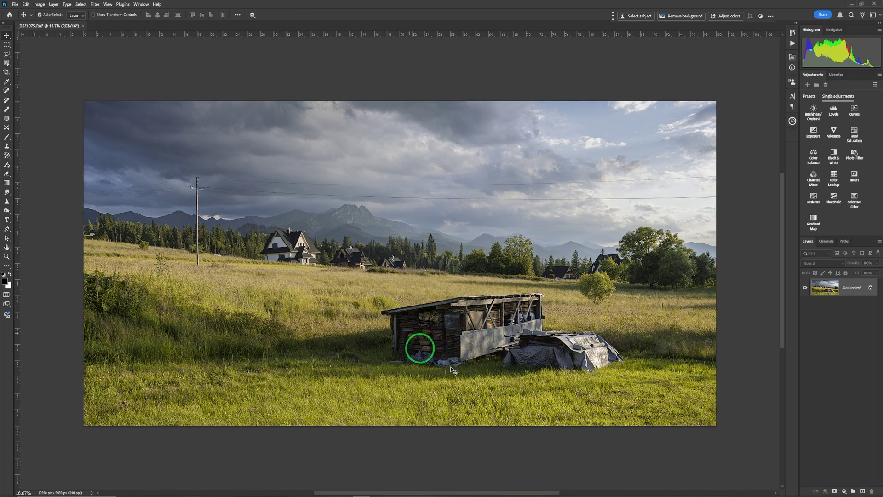
Step: Duplicate the Background into Layer 1 with Ctrl+J and show Pro Panel's Filters actions
left_click(857, 293)
left_click(859, 290)
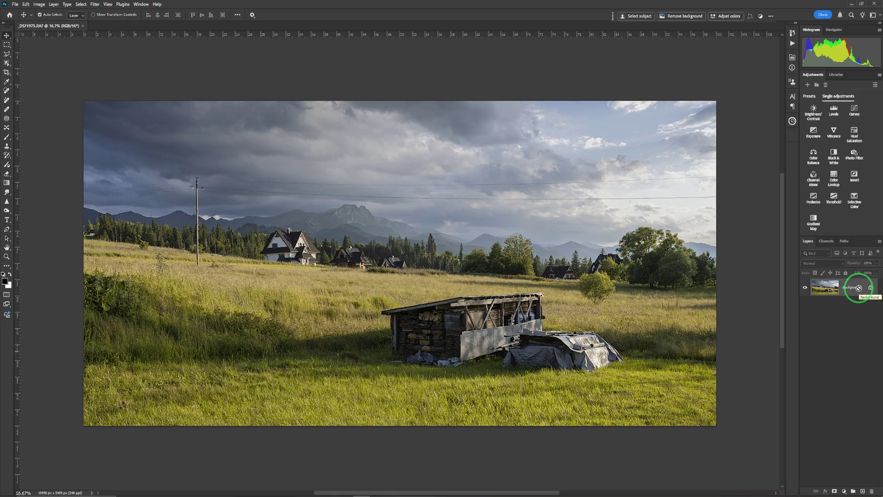
key("ctrl")
key("ctrl+j")
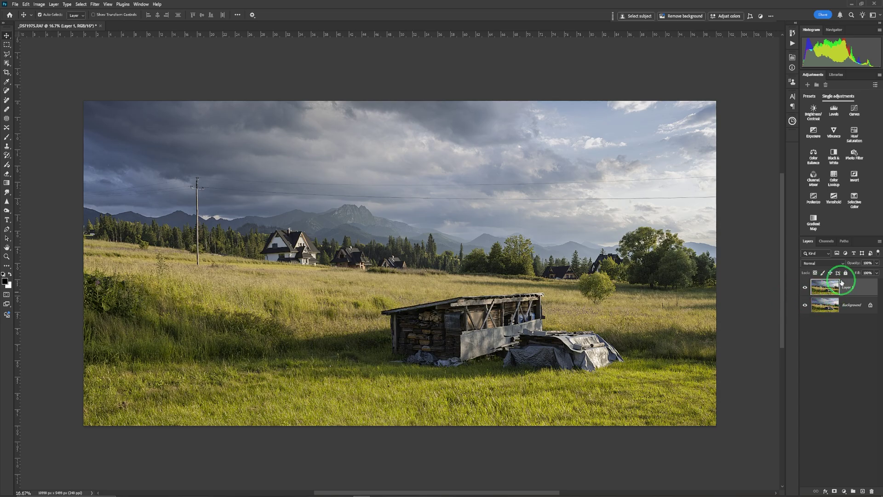
left_click(792, 121)
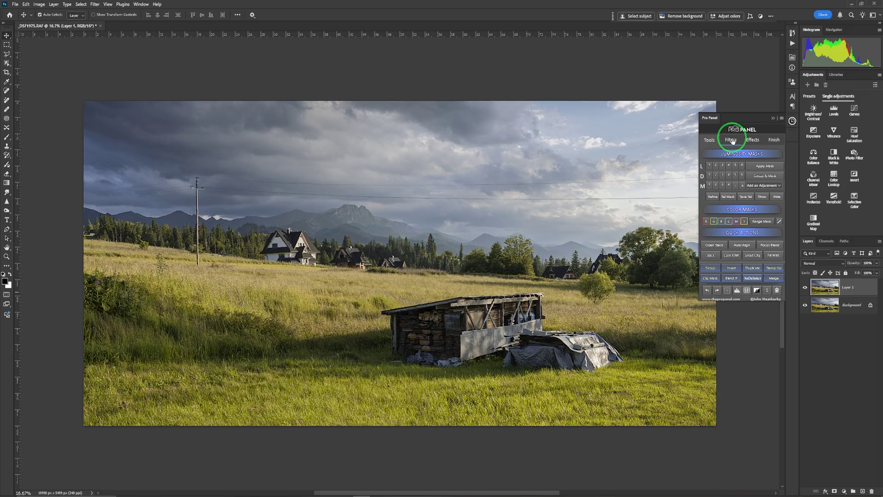
left_click(732, 140)
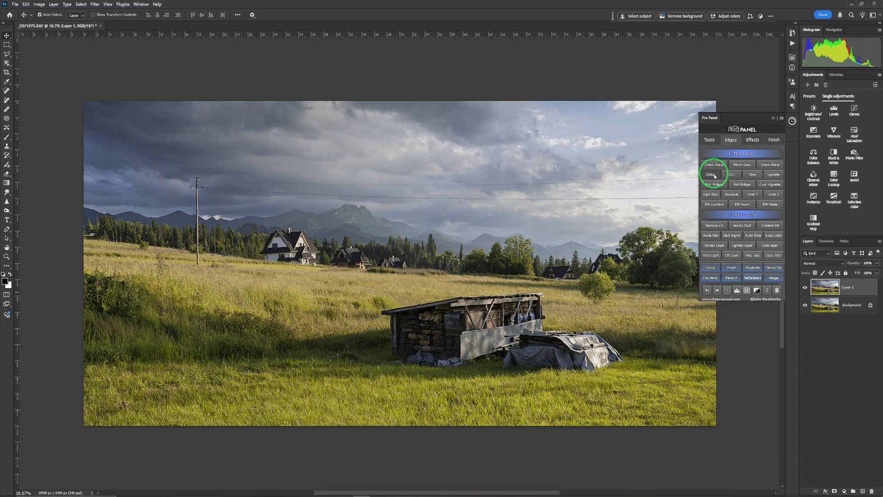
Step: Run Pro Panel's Orton effect, accepting the 60 px Gaussian Blur and the Levels brightening
left_click(714, 176)
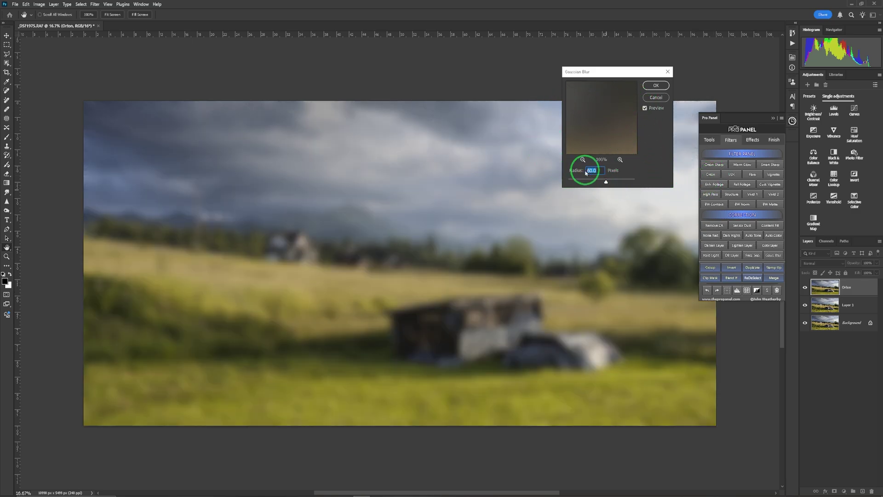
left_click(657, 86)
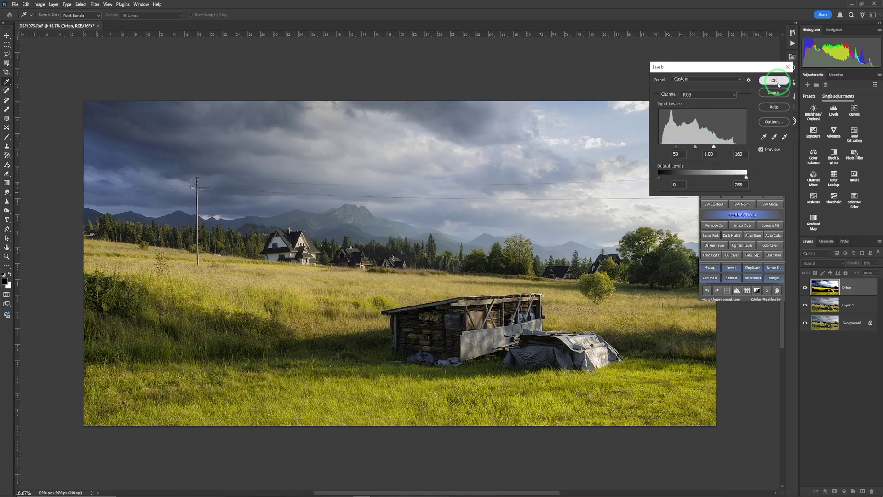
left_click(774, 81)
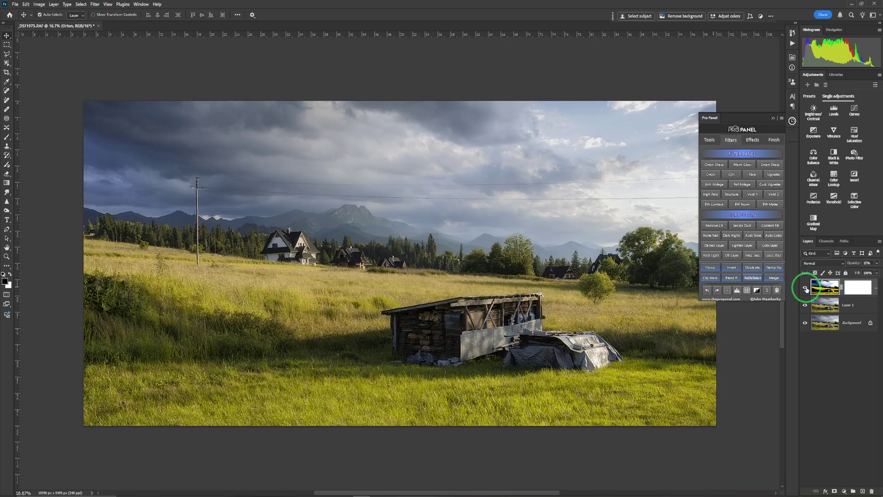
left_click(806, 289)
left_click(805, 289)
left_click(806, 289)
left_click(805, 289)
left_click(806, 289)
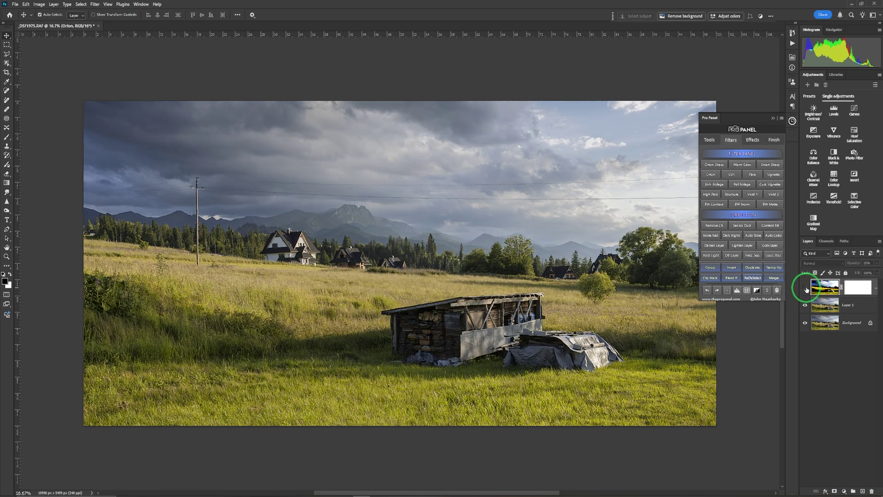
left_click(805, 288)
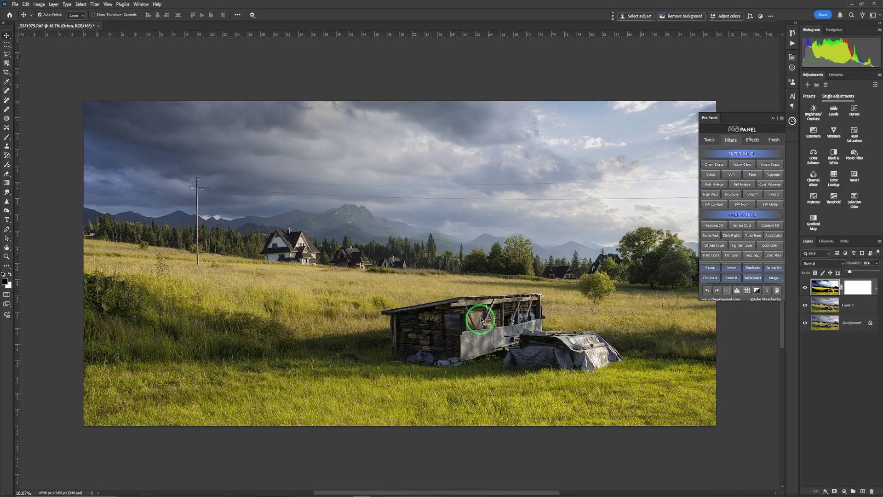
left_click(805, 289)
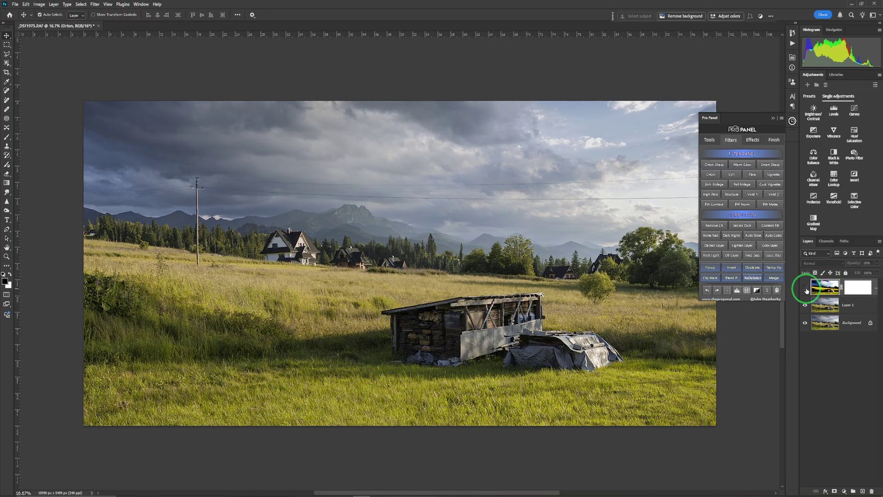
left_click(806, 289)
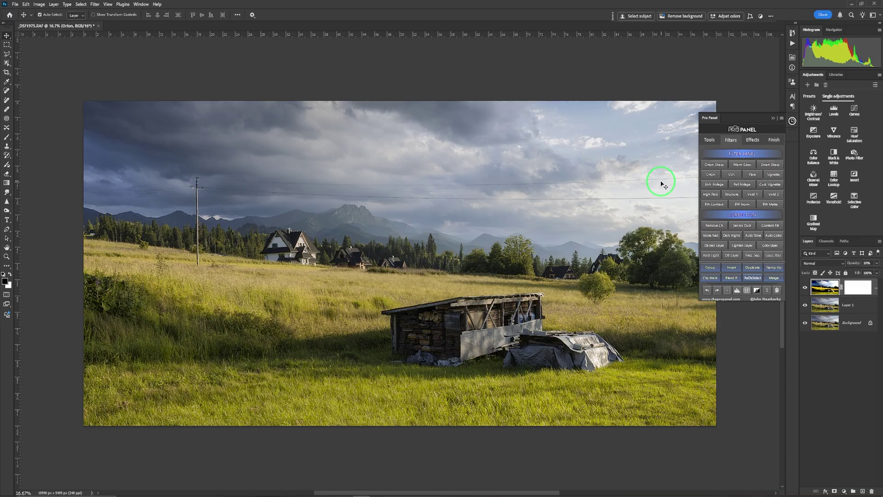
key("ctrl")
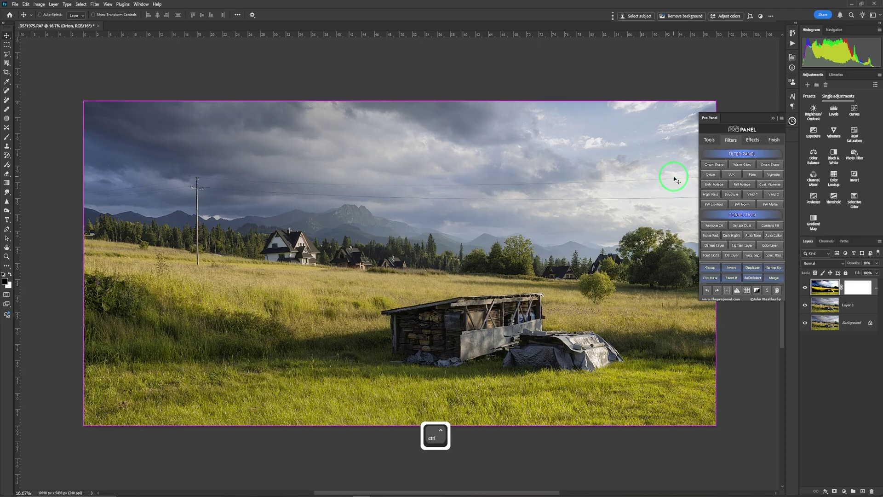
key("ctrl+minus")
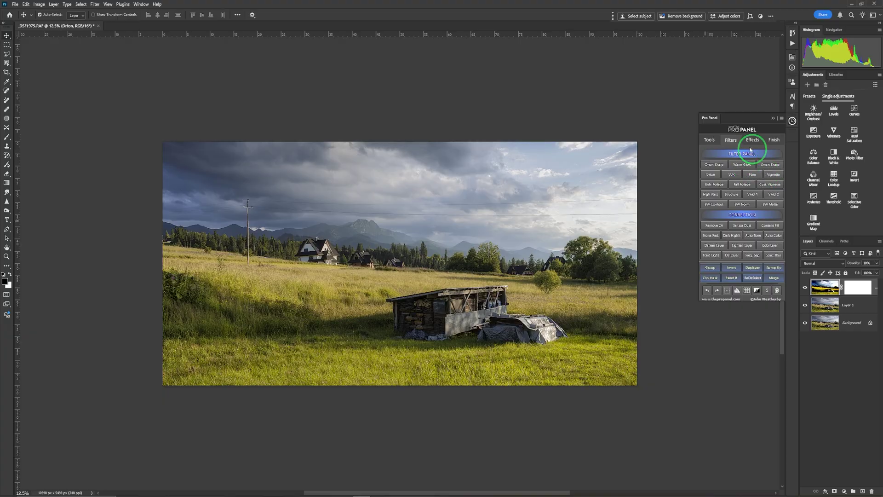
Step: Add a Pro Panel sun flare, select its layer, and place the glow at the sky's right edge
left_click(754, 176)
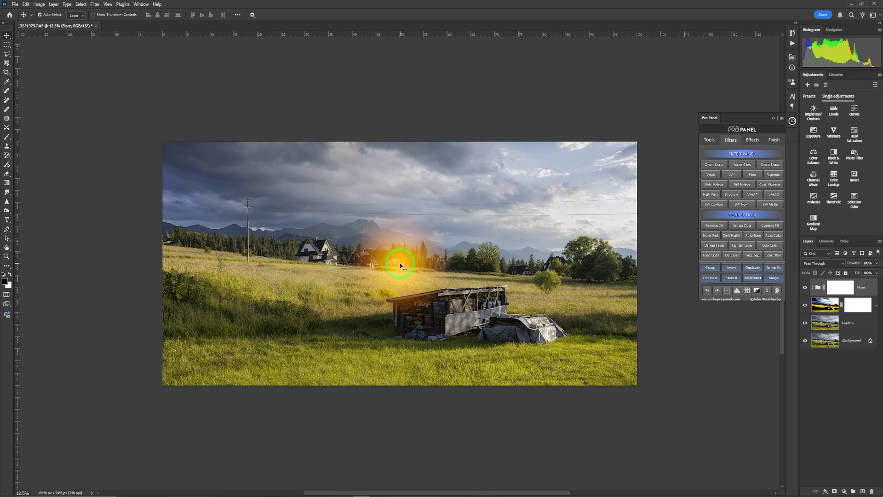
left_click_drag(400, 266, 638, 217)
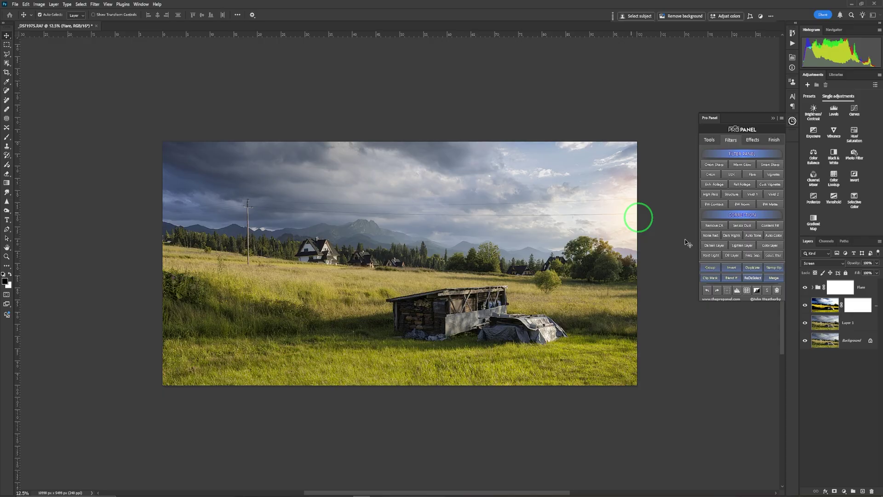
left_click(813, 288)
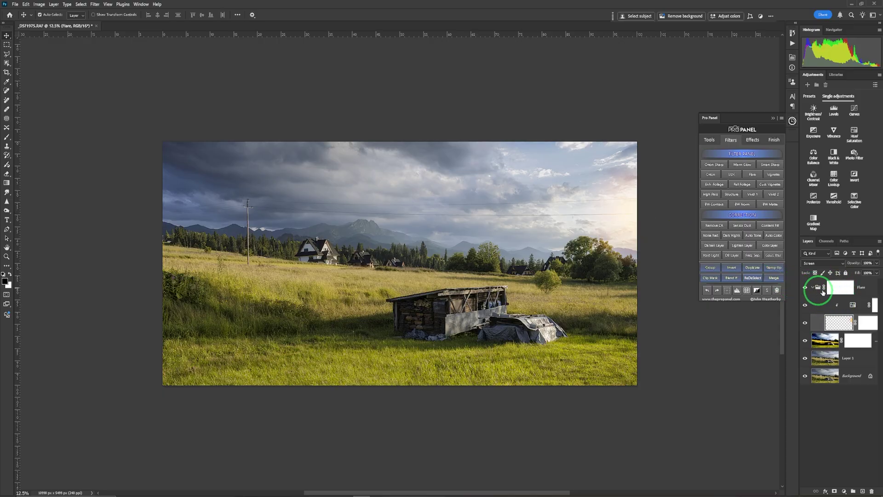
left_click(838, 326)
left_click(813, 288)
left_click(629, 215)
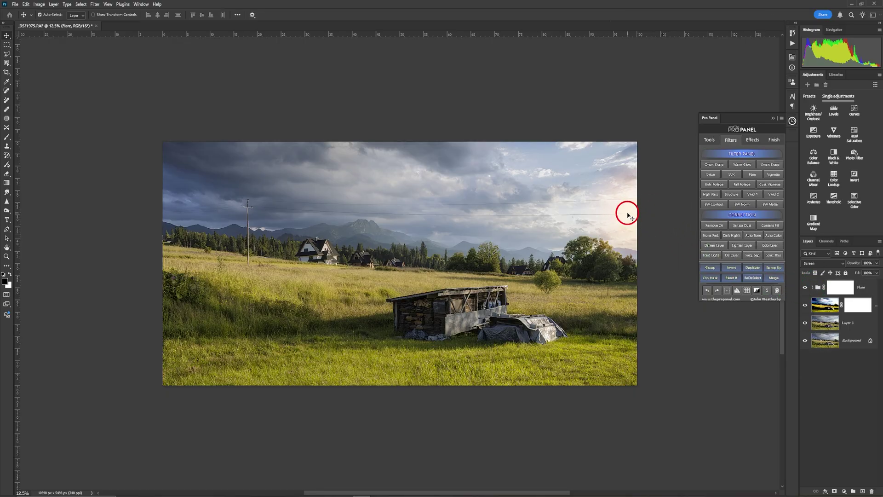
mouse_move(628, 215)
left_mouse_down()
mouse_move(575, 221)
mouse_move(438, 173)
mouse_move(477, 233)
mouse_move(406, 226)
mouse_move(598, 219)
mouse_move(625, 207)
mouse_move(631, 216)
left_mouse_up()
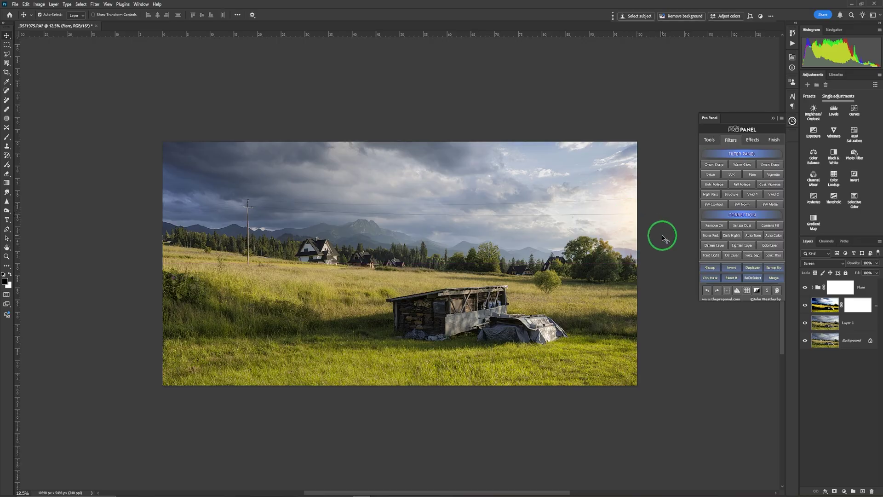
Step: Free-transform the flare, stretching it much wider to the left and taller upward
key("ctrl")
key("ctrl+t")
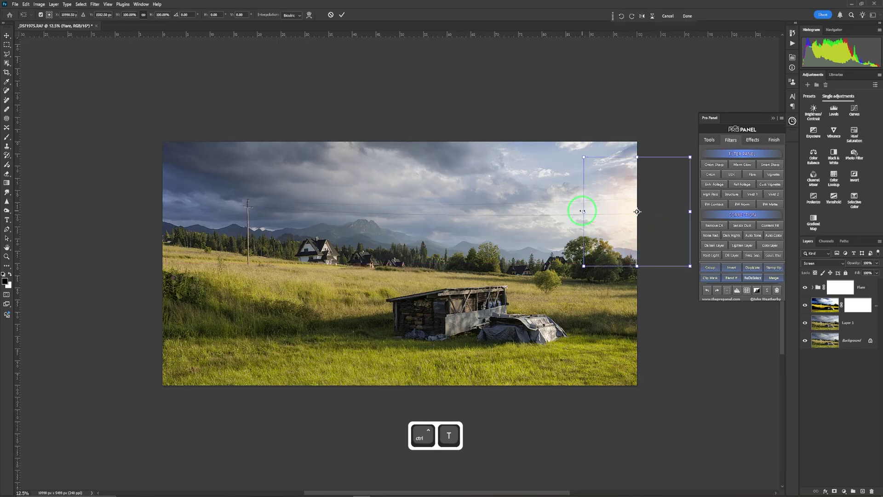
left_click_drag(584, 212, 549, 212)
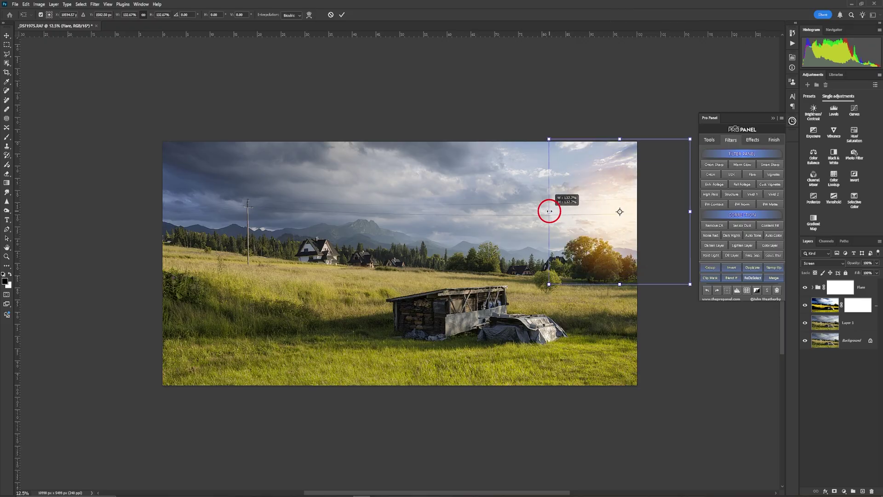
left_click_drag(550, 211, 536, 210)
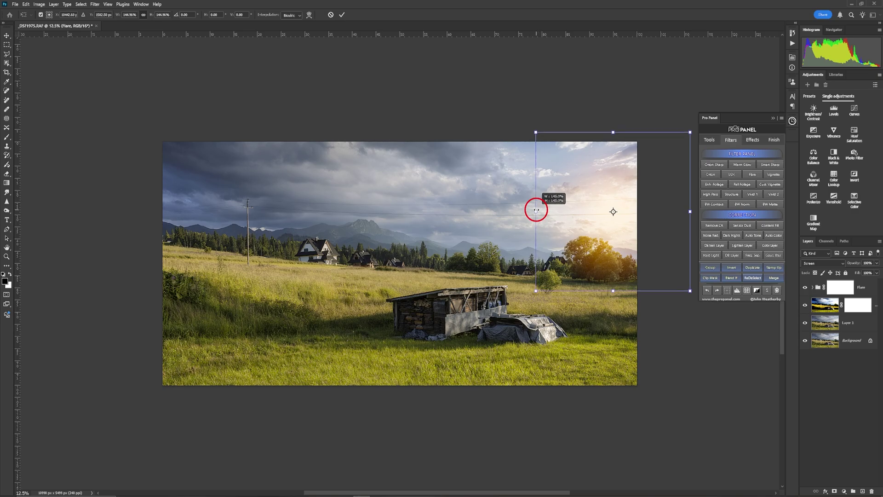
key("shift")
left_click_drag(536, 210, 447, 207)
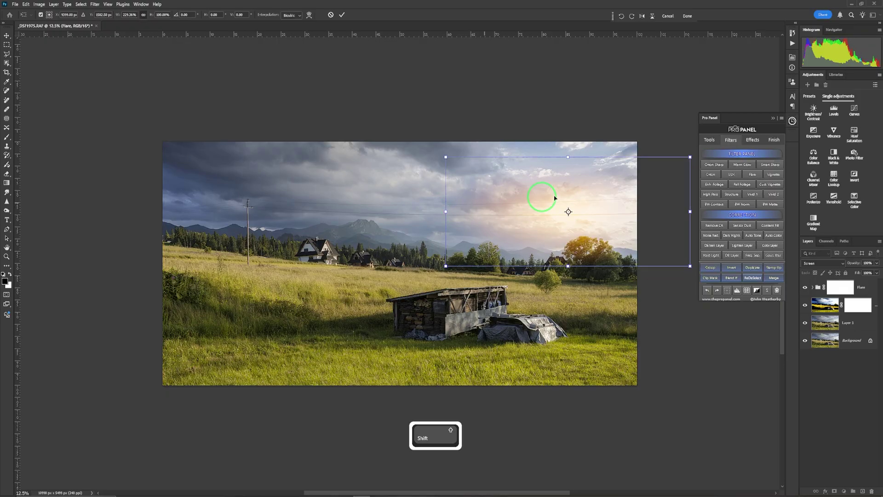
left_click_drag(568, 157, 568, 129)
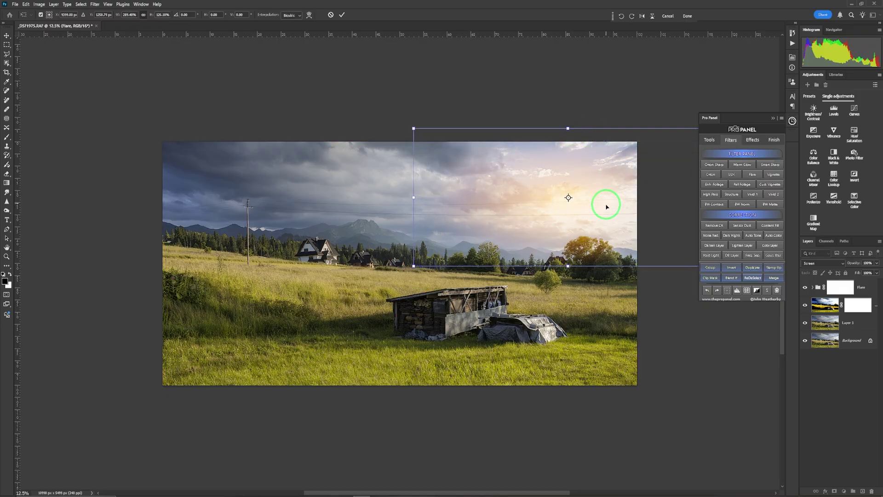
left_click_drag(607, 207, 662, 223)
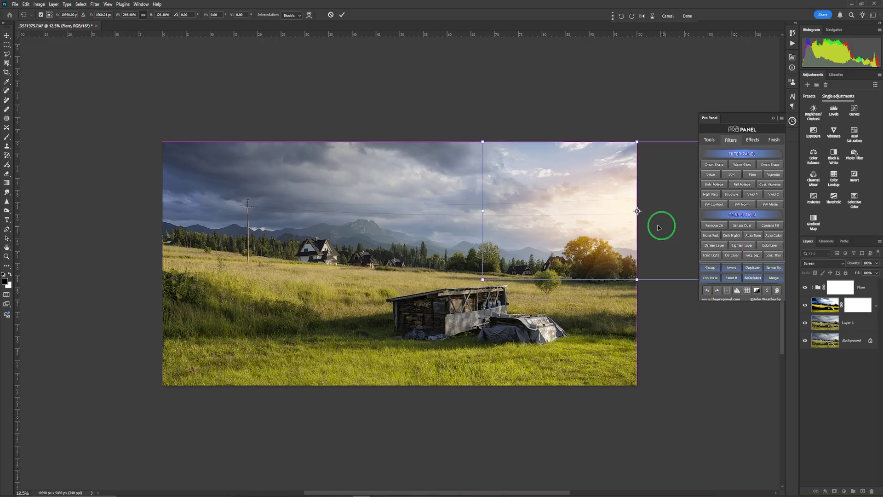
Step: Fine-tune the flare's width, height and position, then commit the transform
left_click_drag(485, 211, 463, 211)
left_click_drag(627, 143, 627, 129)
left_click_drag(627, 203, 653, 227)
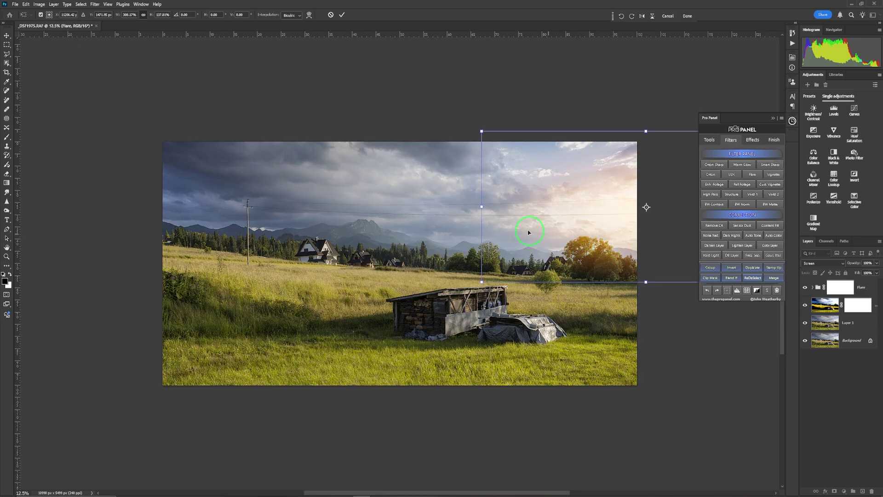
left_click_drag(482, 207, 503, 207)
mouse_move(639, 236)
left_mouse_down()
mouse_move(627, 237)
mouse_move(635, 237)
left_mouse_up()
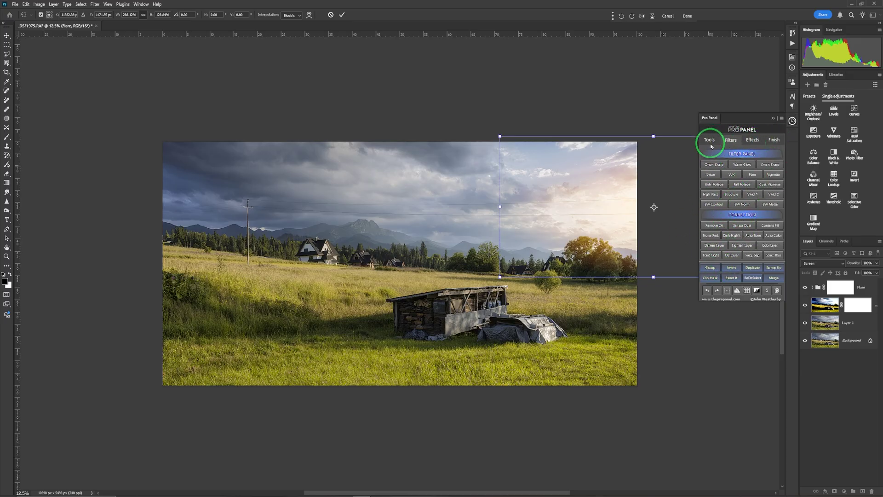
left_click_drag(637, 227, 638, 233)
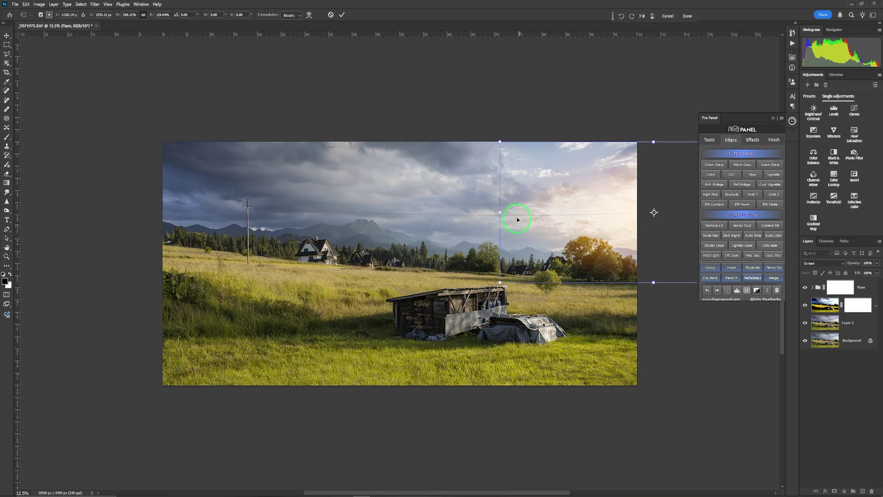
left_click_drag(501, 213, 499, 212)
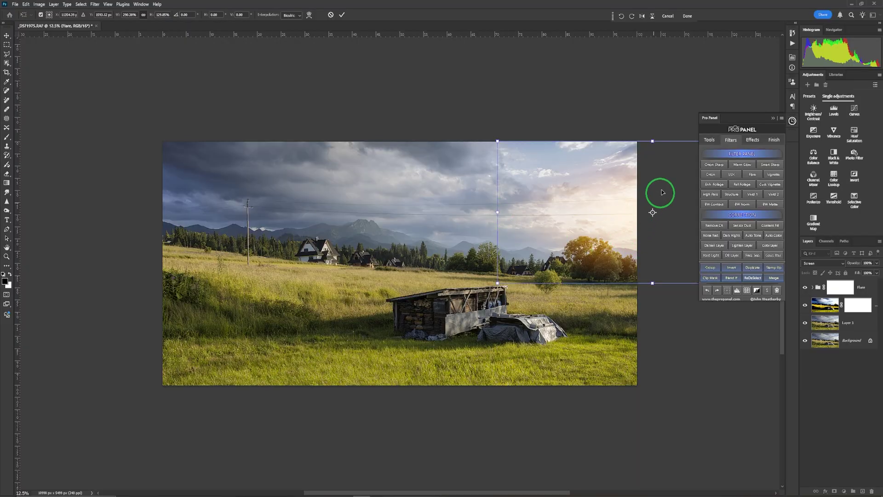
left_click(342, 15)
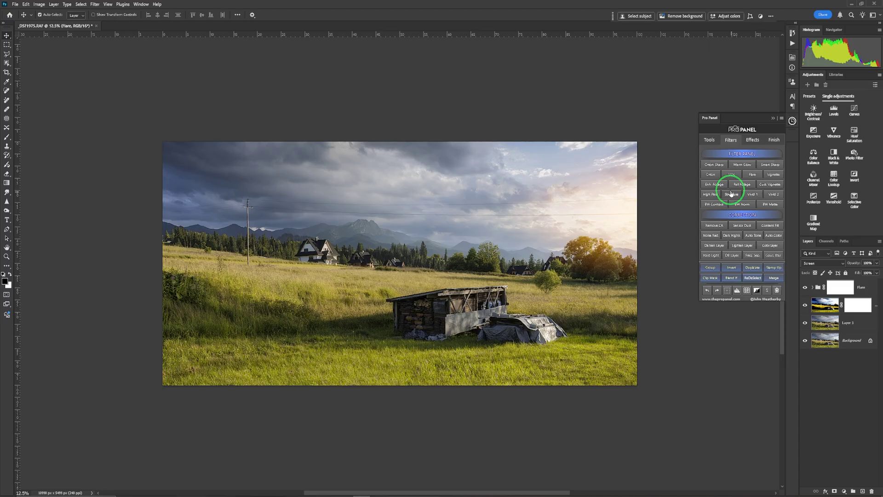
Step: Select the Flare group and drag the sun glow lower over the right-hand trees
left_click(731, 193)
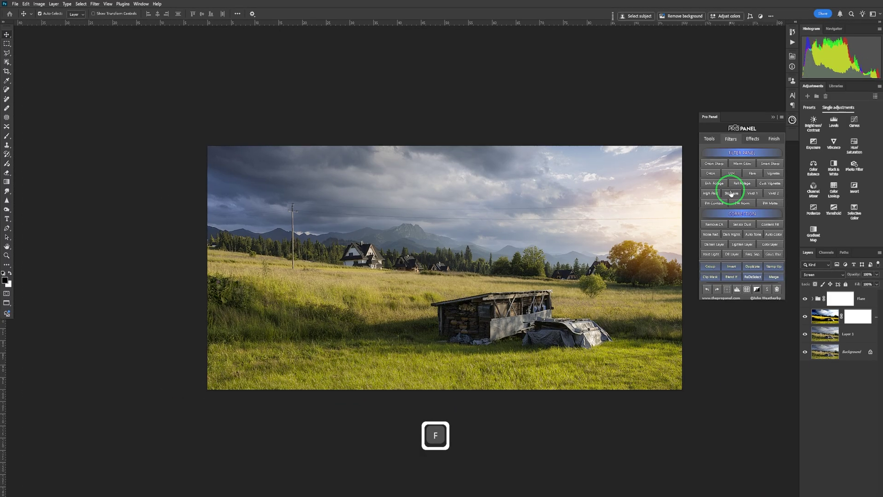
key("ctrl")
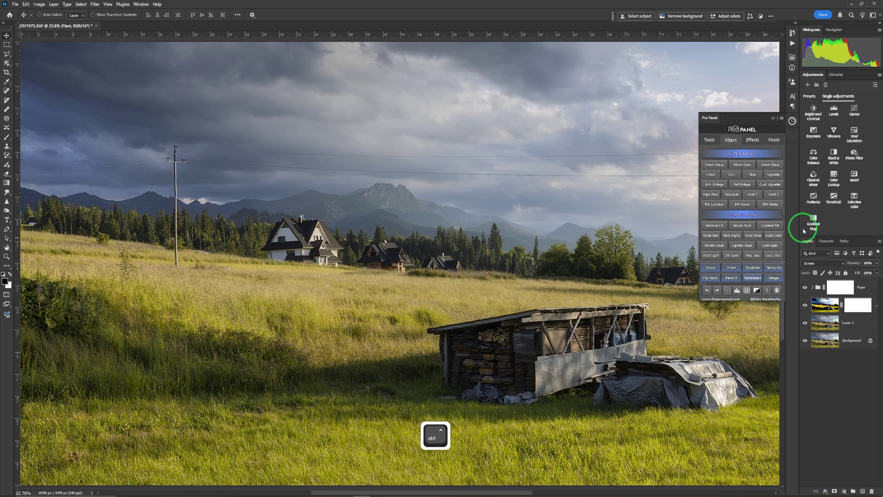
key("ctrl+minus")
key("space")
left_click_drag(562, 339, 500, 348)
left_click(840, 287)
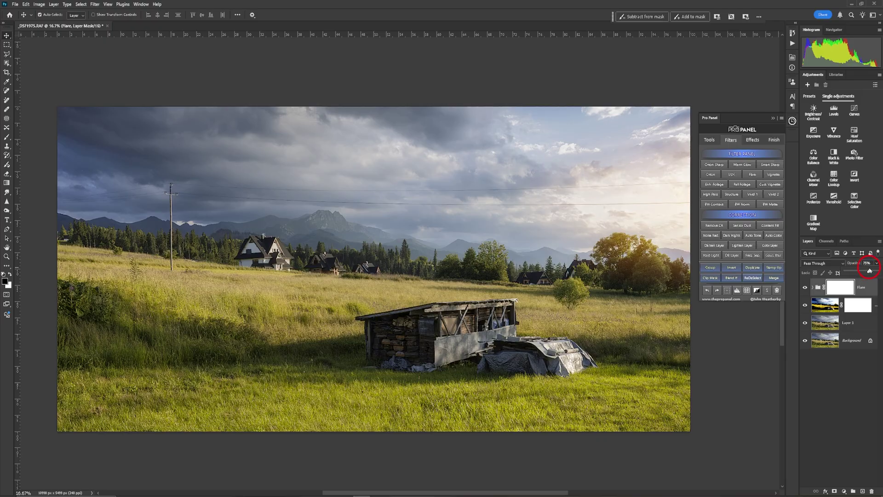
left_click_drag(662, 197, 667, 221)
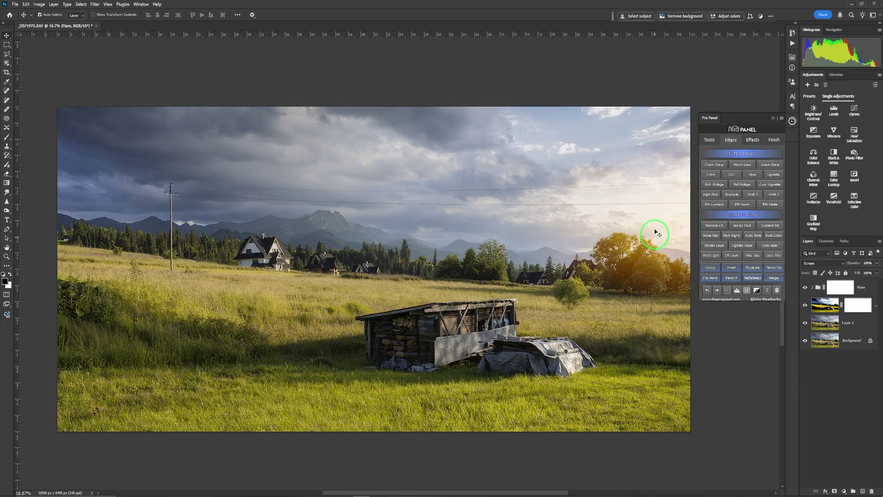
Step: Transform the flare twice, enlarging it upward and widening it to the left, and commit
left_click(773, 118)
key("ctrl+t")
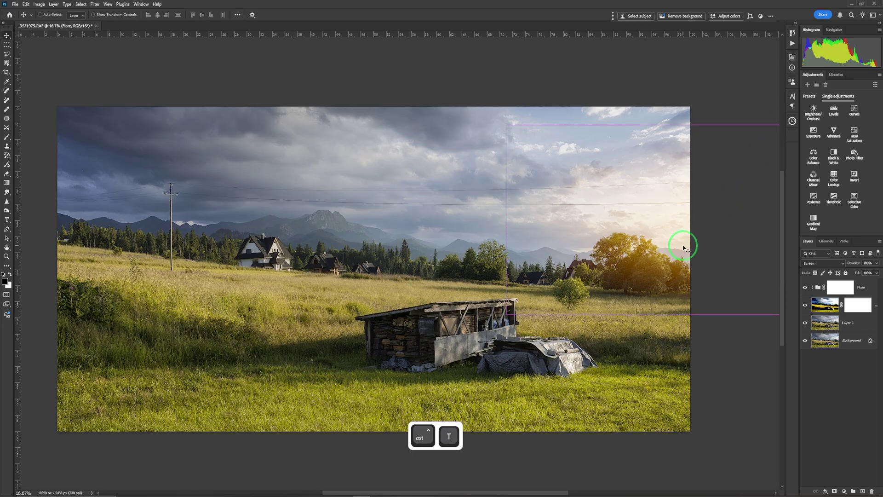
mouse_move(714, 124)
left_mouse_down()
mouse_move(714, 108)
mouse_move(704, 111)
left_mouse_up()
left_click_drag(506, 212, 477, 213)
key("Return")
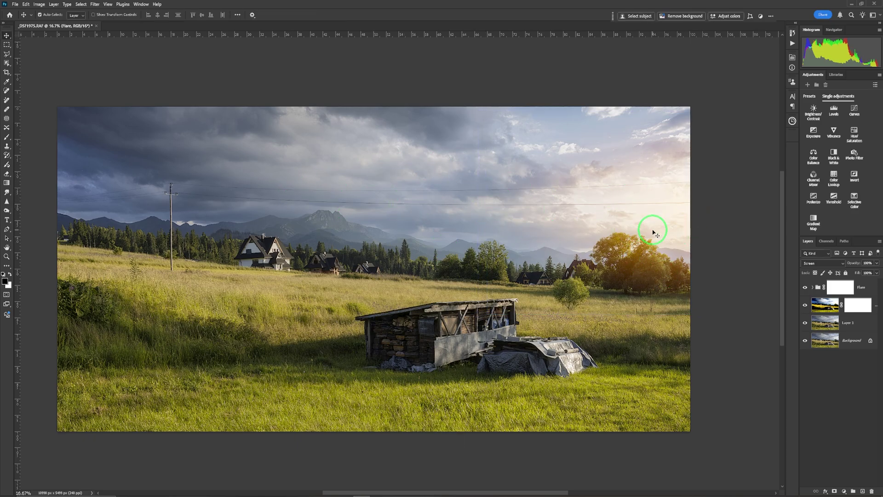
key("ctrl+t")
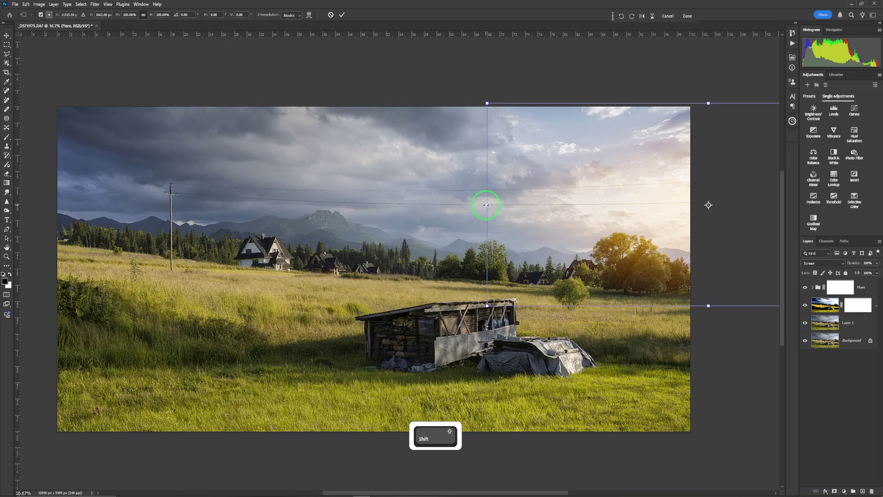
mouse_move(488, 204)
left_mouse_down()
mouse_move(430, 203)
mouse_move(477, 204)
left_mouse_up()
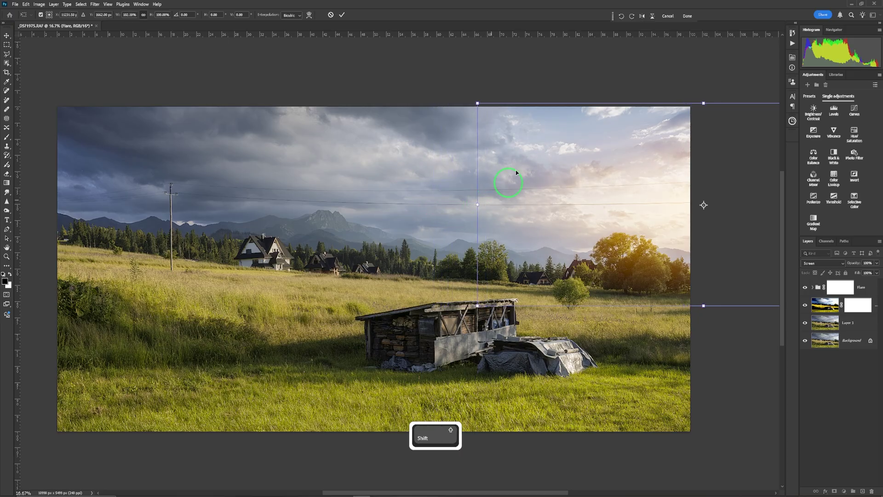
left_click(341, 15)
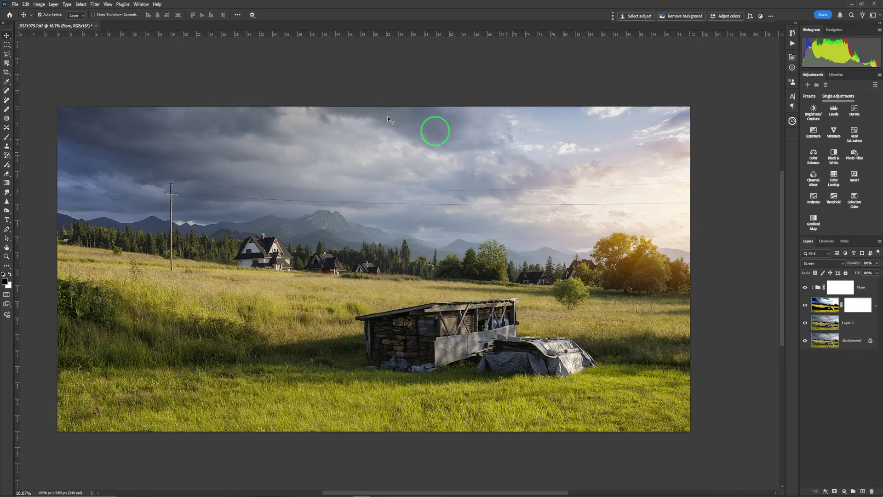
Step: Flatten the image to a single Background layer and save the TIFF back to Lightroom
left_click(55, 6)
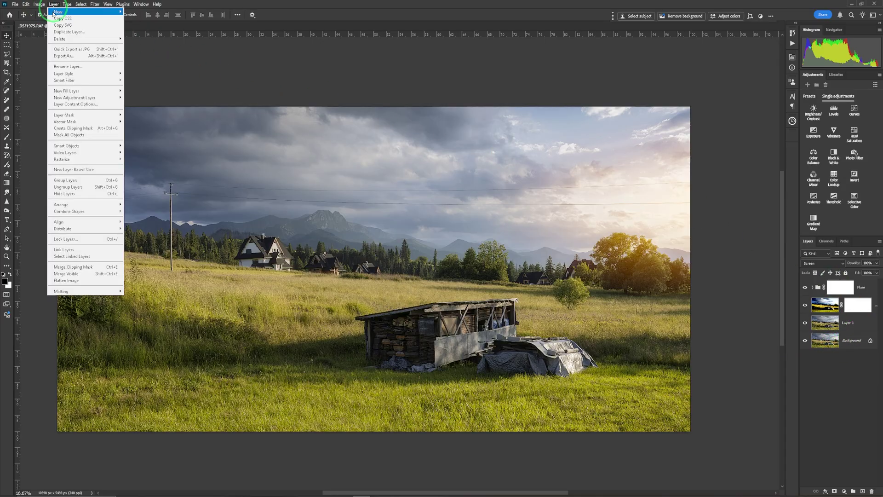
left_click(69, 281)
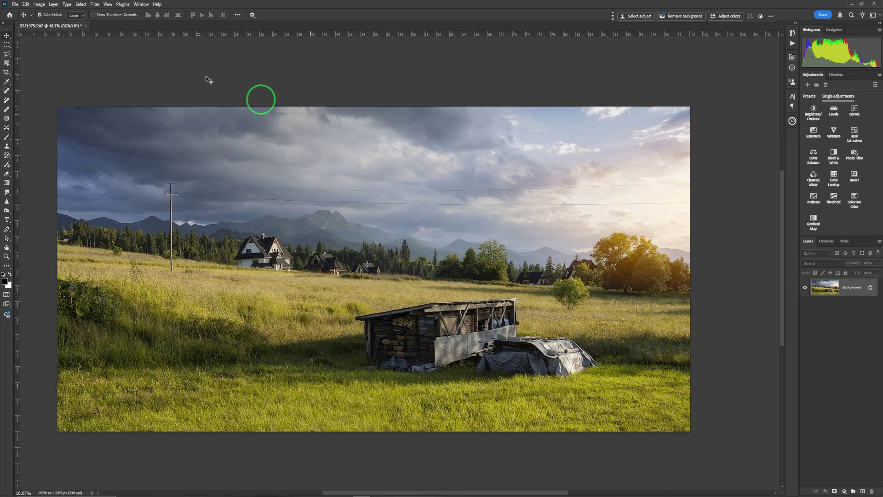
left_click(16, 5)
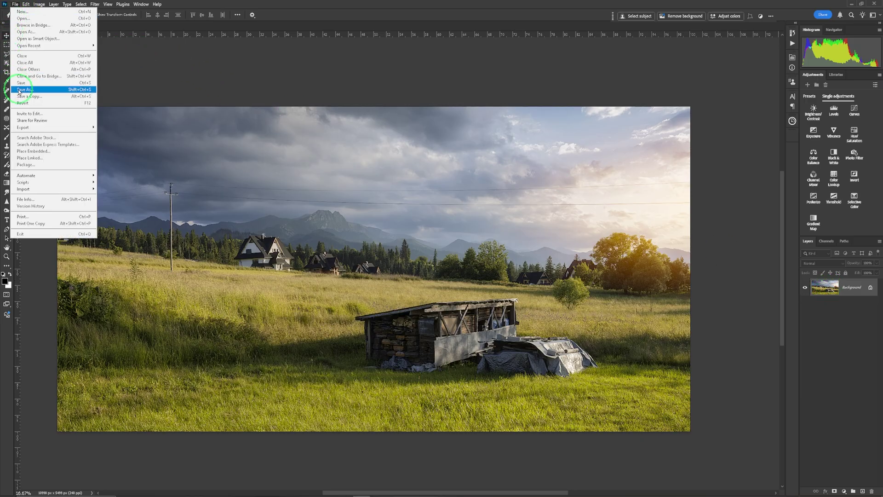
left_click(33, 82)
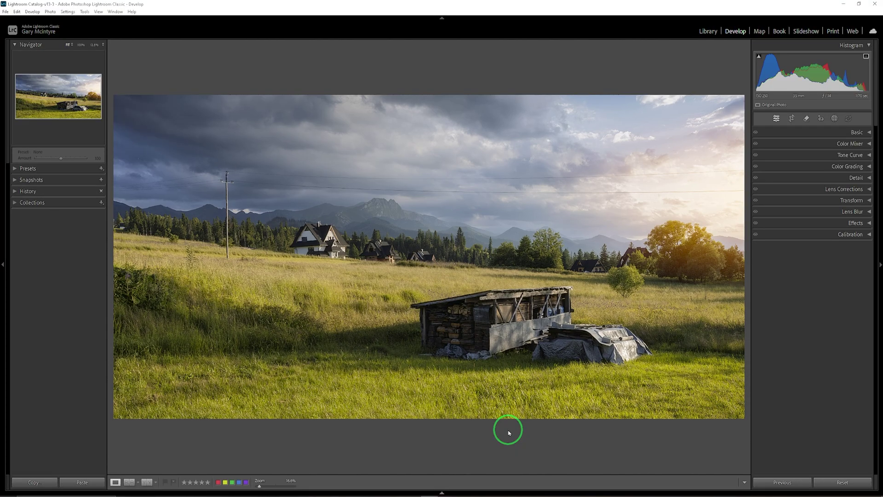
Step: Compare the flare-lit TIFF with the original side by side, then view the edit alone
key("c")
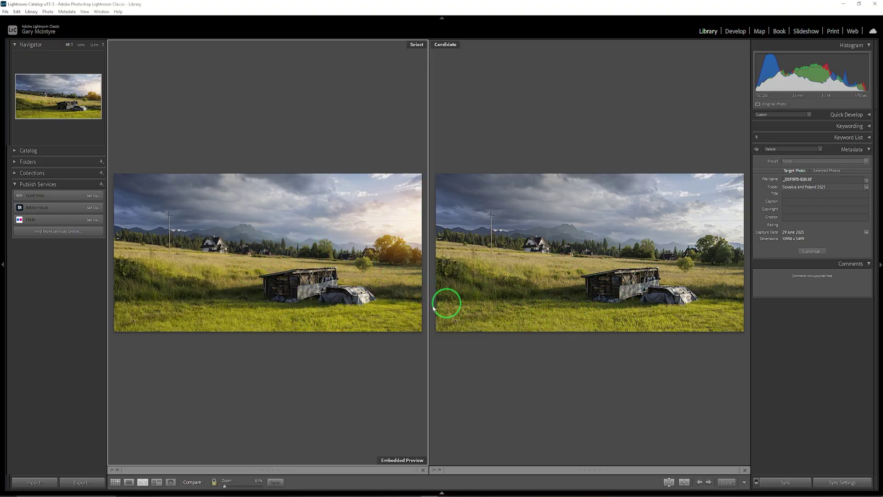
key("c")
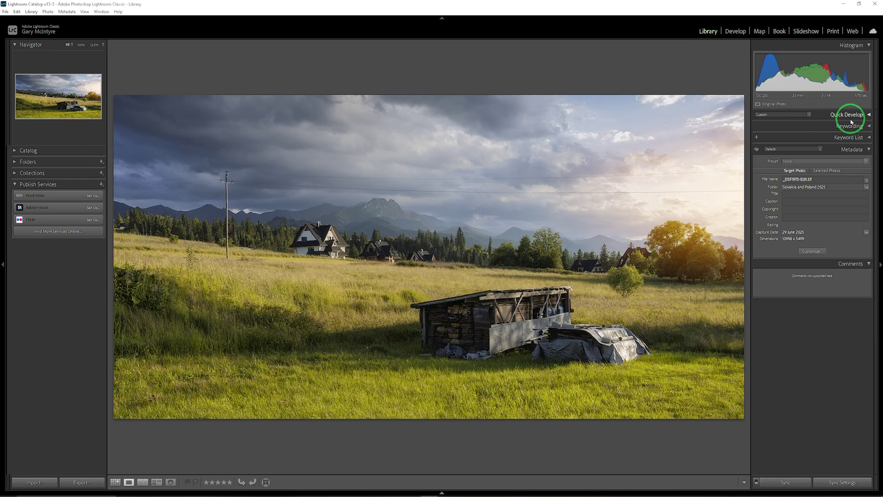
Step: Draw a linear gradient mask rising from the bottom edge, nudged lower over the foreground grass
left_click(734, 31)
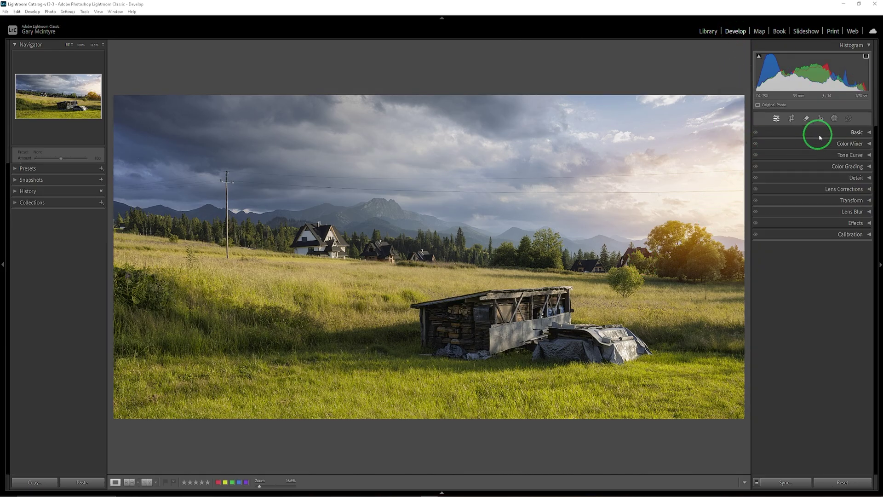
left_click(835, 118)
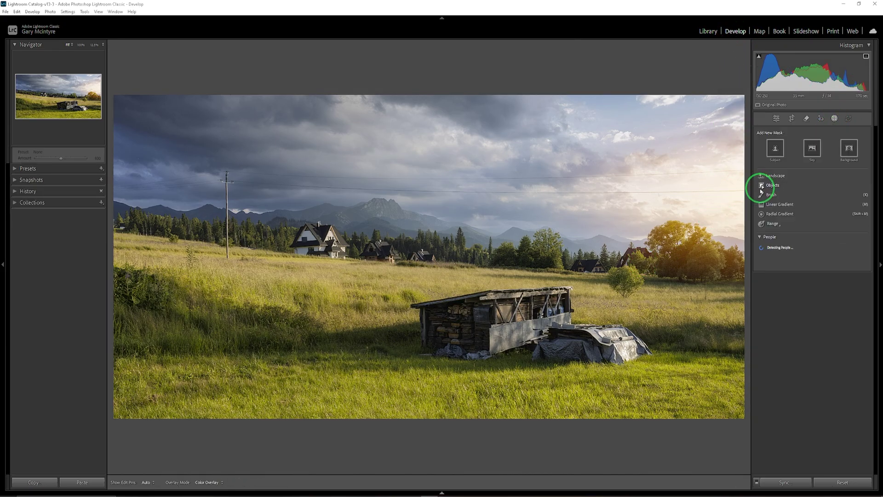
left_click(780, 205)
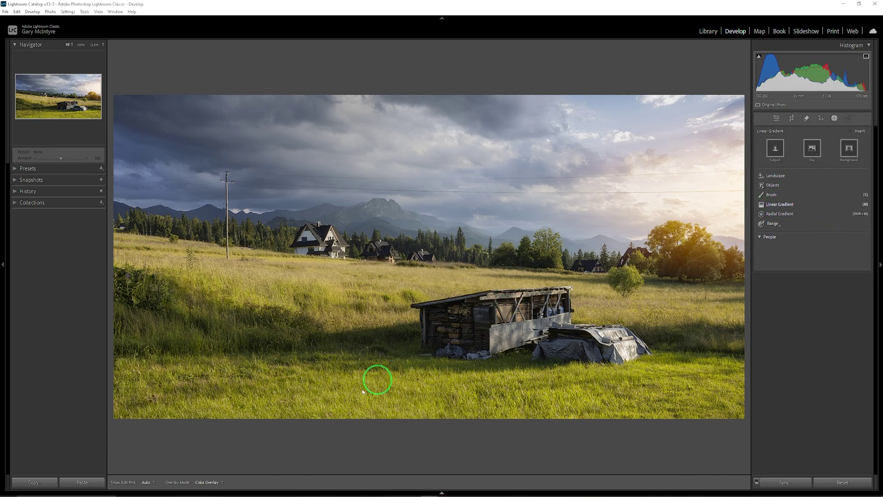
left_click_drag(322, 420, 325, 366)
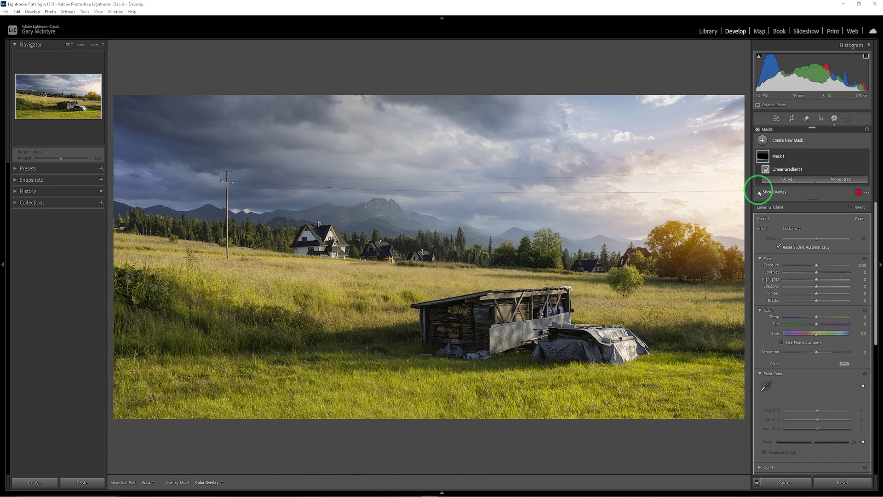
left_click(759, 193)
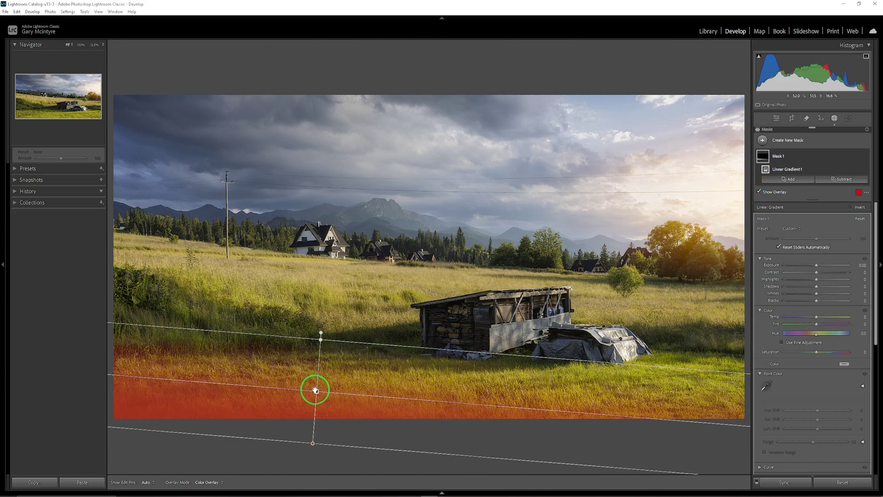
left_click_drag(316, 390, 311, 398)
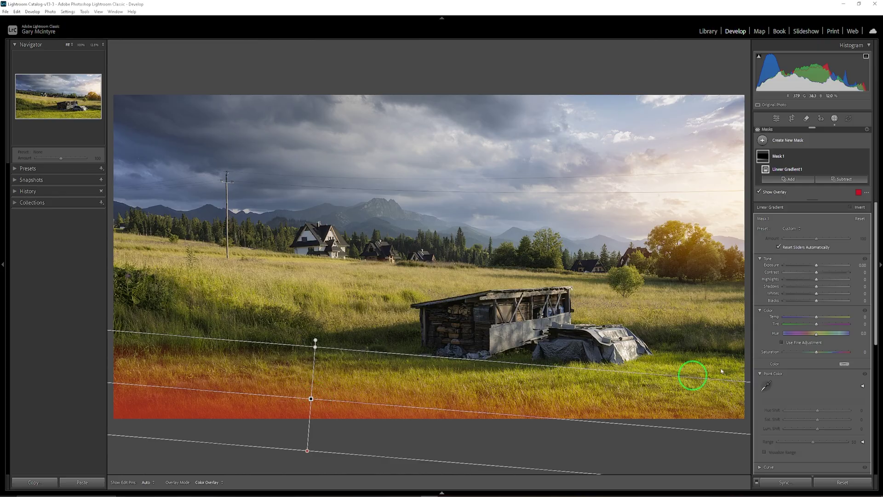
Step: Lower the gradient's Shadows to darken the foreground grass, toggling the mask to compare
left_click(817, 286)
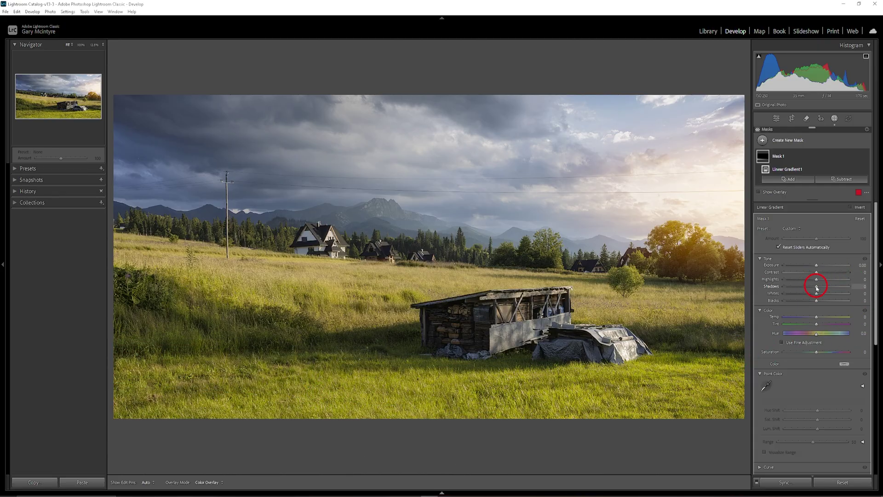
mouse_move(816, 289)
left_mouse_down()
mouse_move(824, 288)
mouse_move(792, 285)
mouse_move(823, 285)
left_mouse_up()
key("o")
left_click(759, 192)
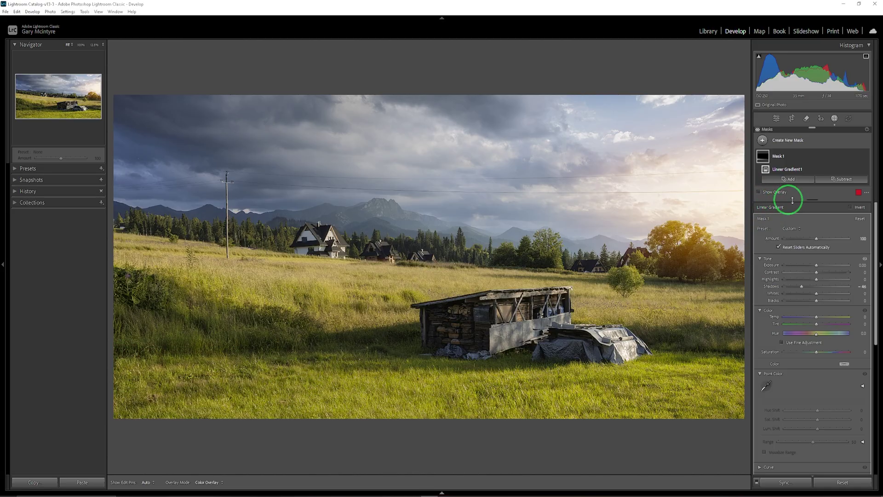
left_click(867, 158)
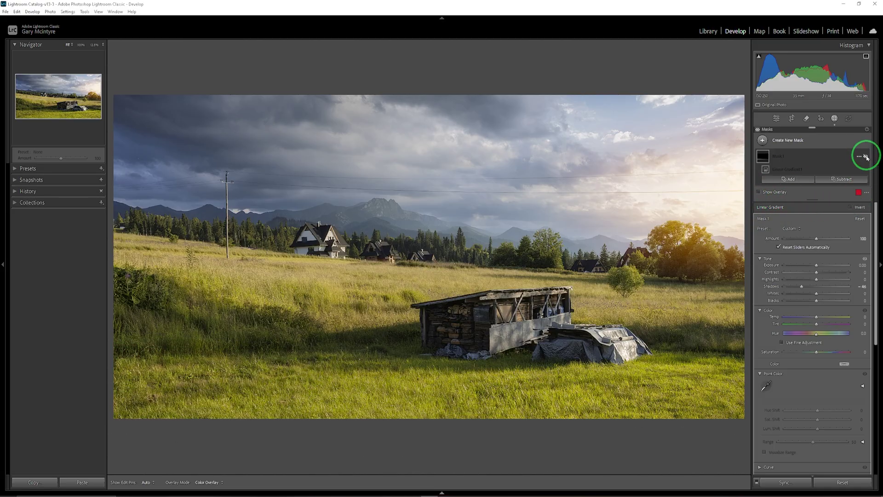
left_click(866, 157)
left_click(866, 157)
left_click(866, 157)
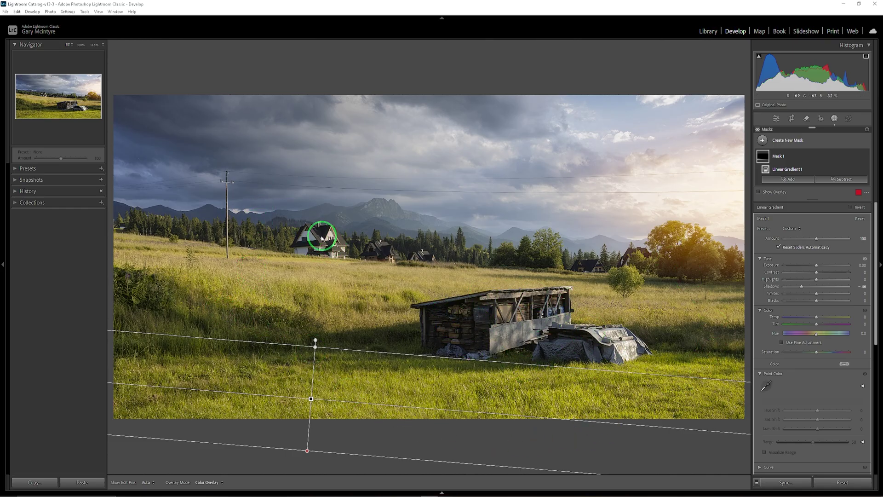
Step: Mask the shed and tarp with Select Objects and raise that mask's Texture to 5
left_click(762, 140)
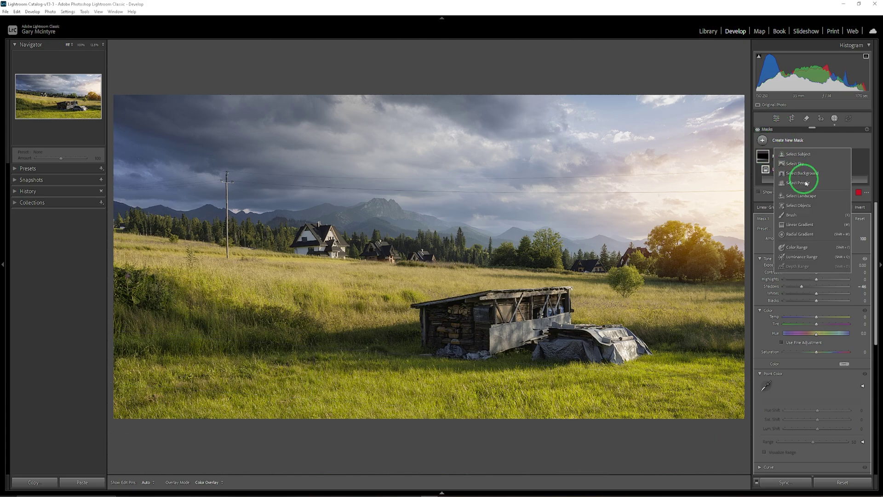
left_click(801, 224)
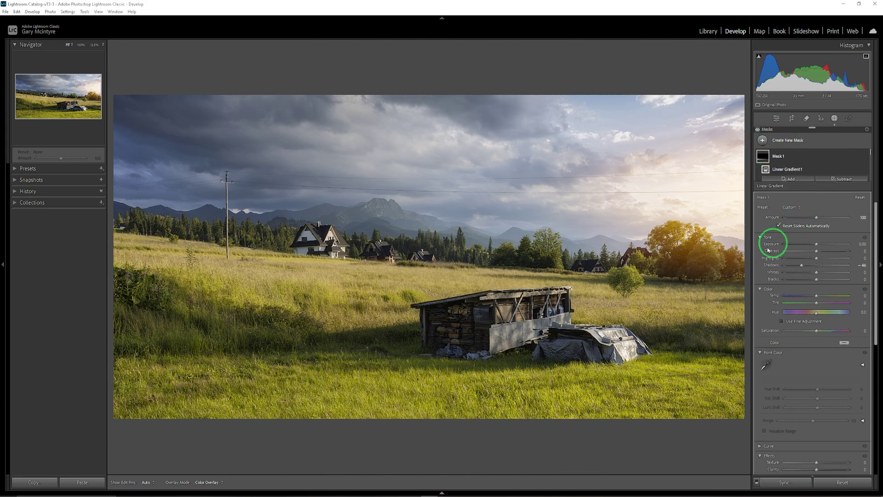
key("shift+q")
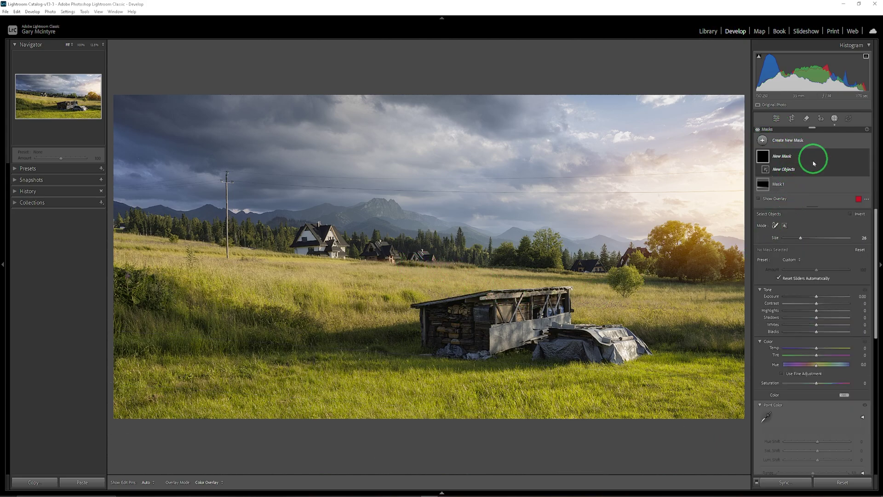
left_click(795, 161)
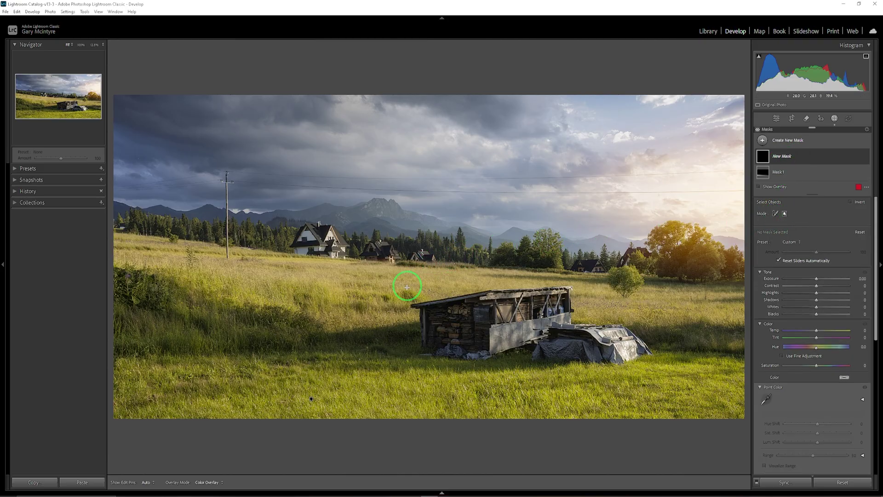
mouse_move(408, 284)
left_mouse_down()
mouse_move(582, 313)
mouse_move(601, 340)
mouse_move(653, 368)
left_mouse_up()
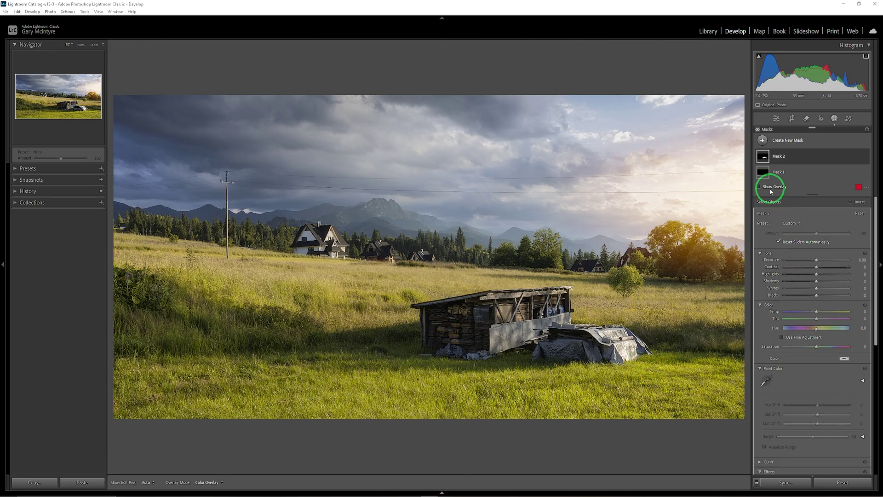
left_click(759, 187)
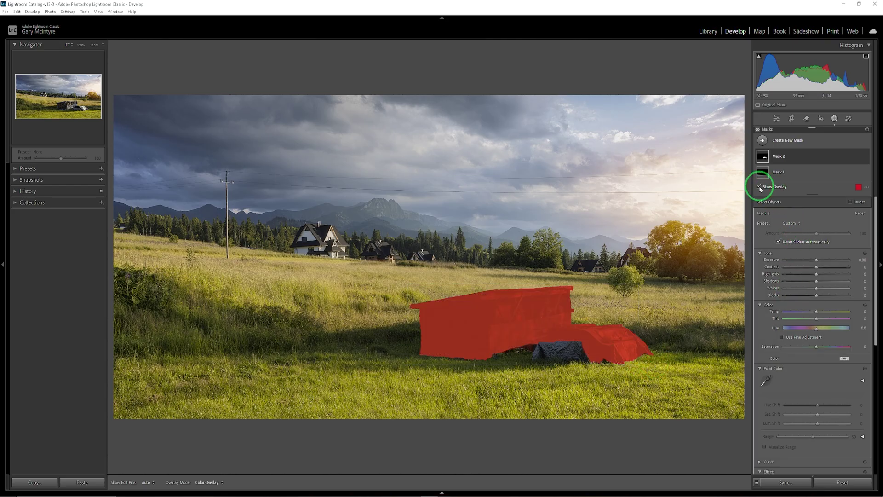
left_click(759, 186)
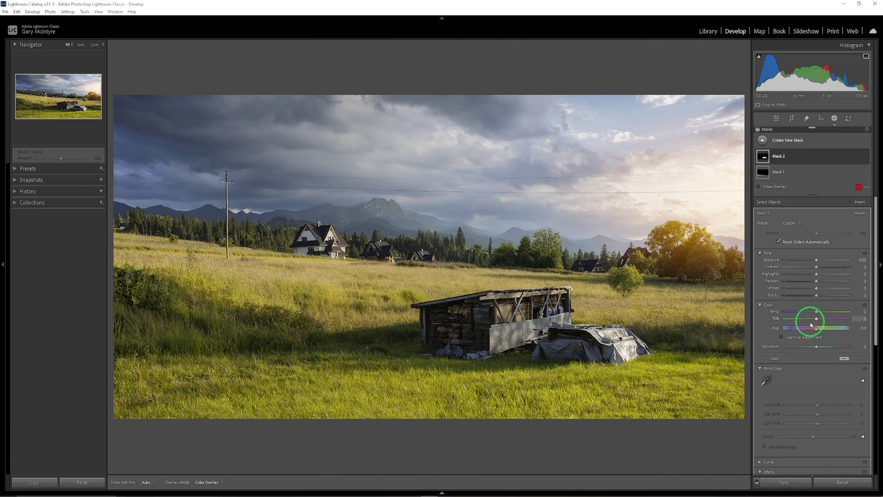
scroll(835, 360, "down", 5)
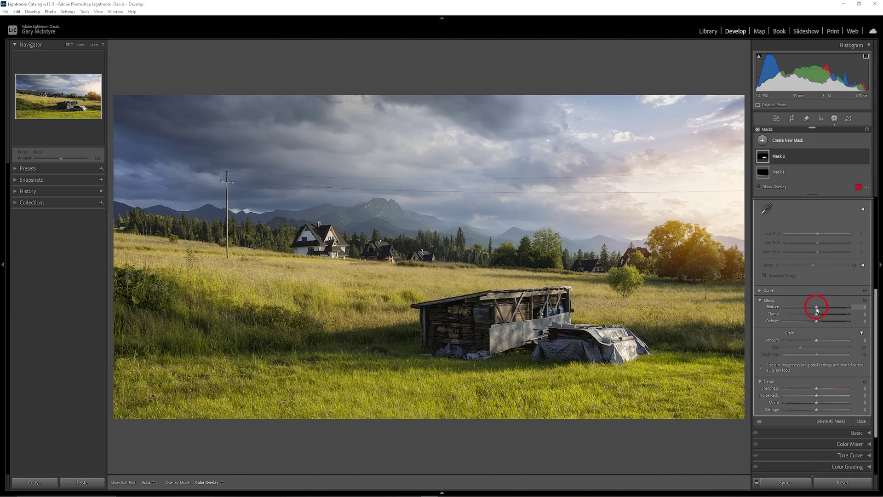
key("Up")
Step: Create an object-selection mask around the farmhouse on the left
left_click(763, 140)
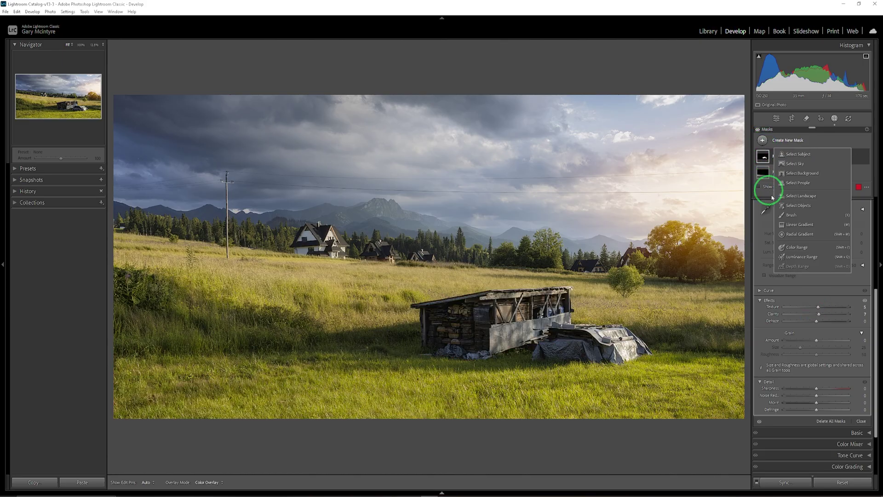
left_click(750, 216)
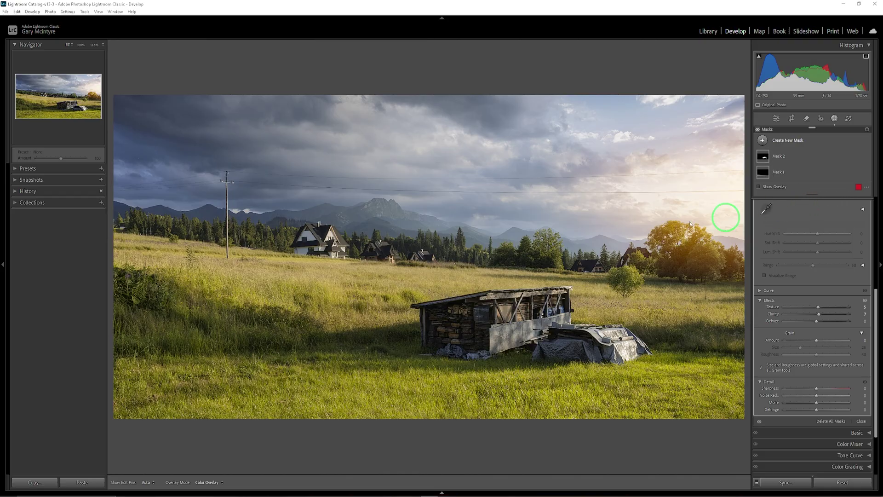
left_click(293, 221)
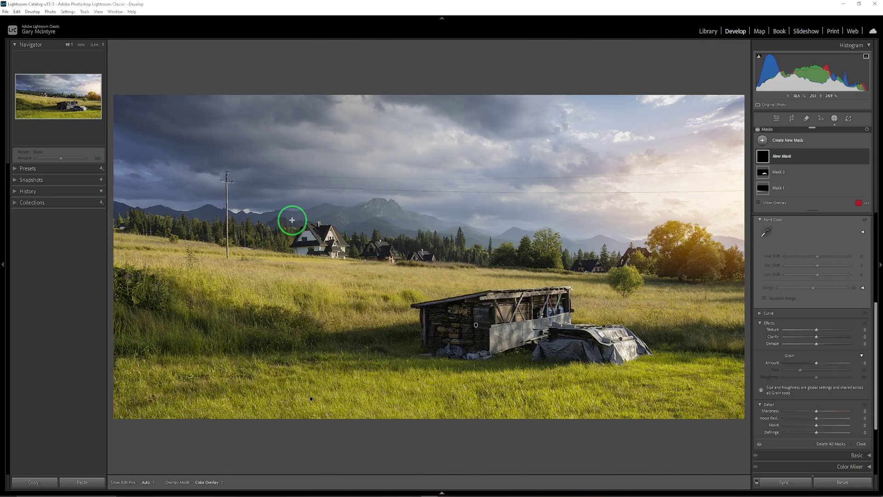
mouse_move(292, 220)
left_mouse_down()
mouse_move(323, 223)
mouse_move(352, 262)
left_mouse_up()
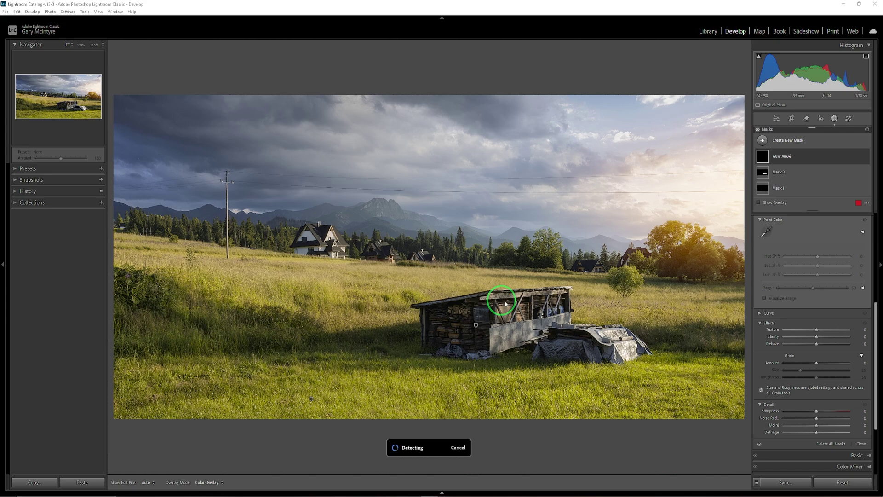
left_click(759, 203)
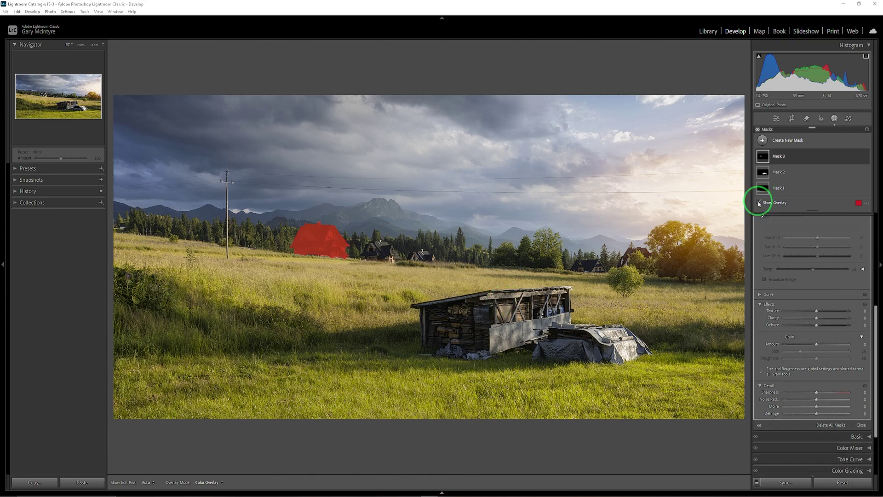
left_click(759, 203)
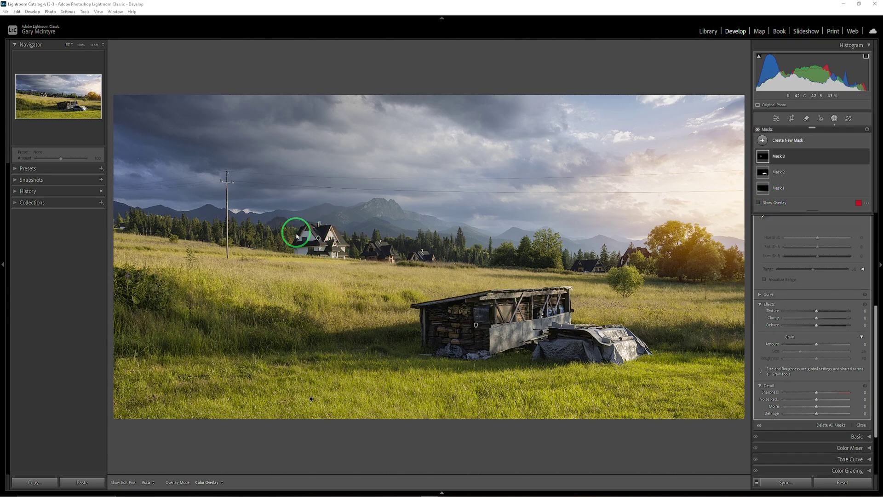
Step: Raise Clarity and Texture slightly on the house mask, then preview full screen
left_click(816, 318)
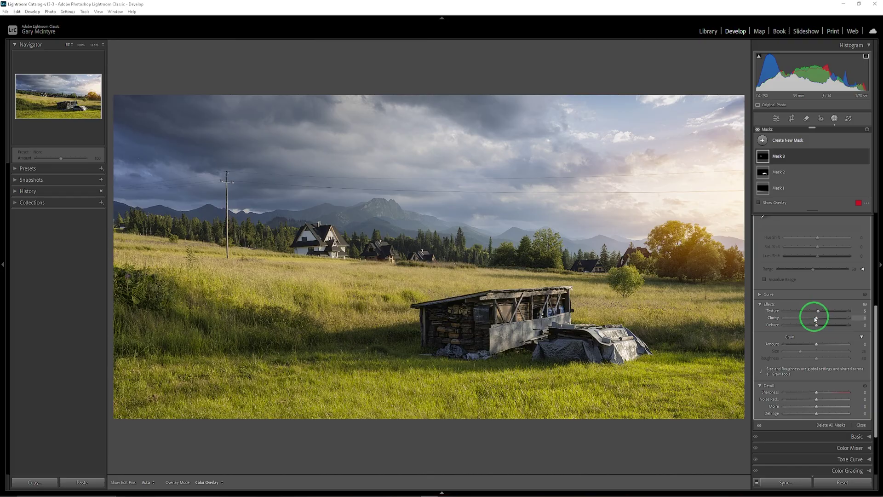
left_click(818, 311)
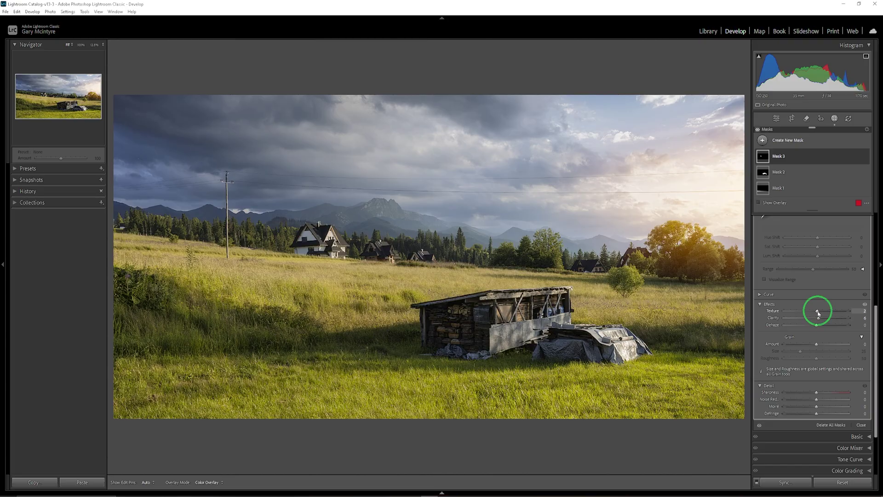
key("f")
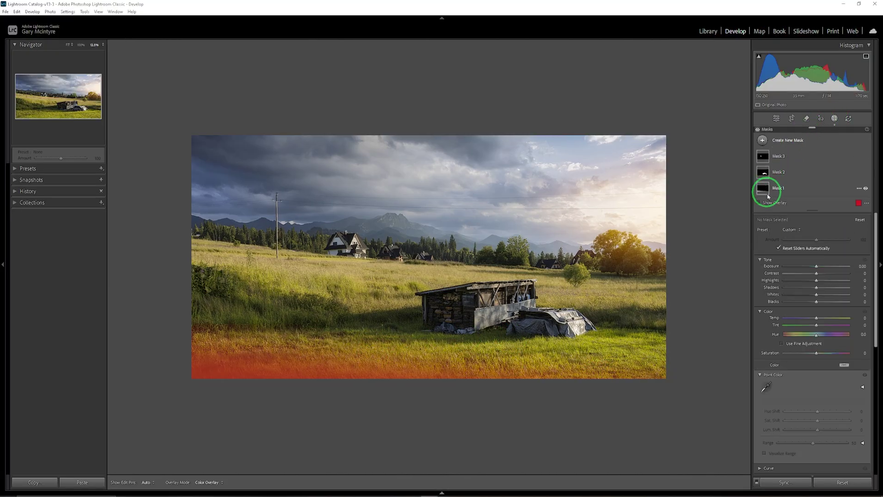
Step: Draw a radial ellipse over the lower grass, shift and tilt it, and set Exposure to 0.21
left_click(761, 141)
left_click(793, 236)
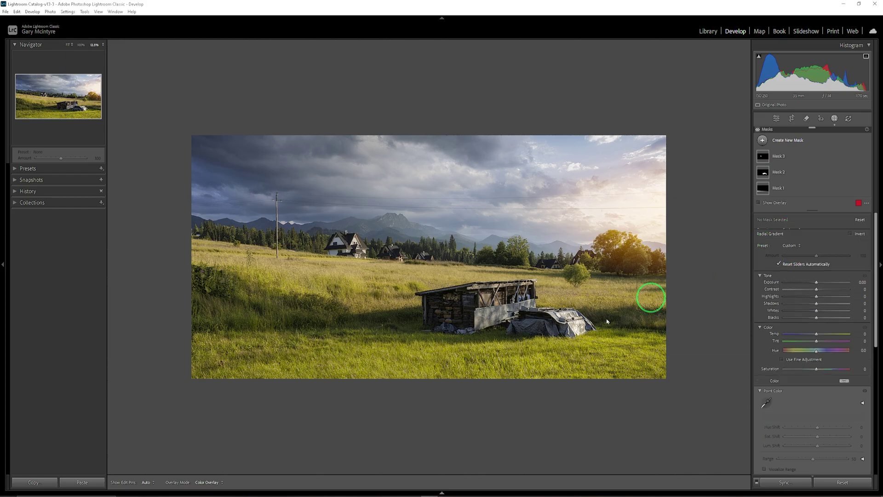
left_click_drag(596, 367, 733, 380)
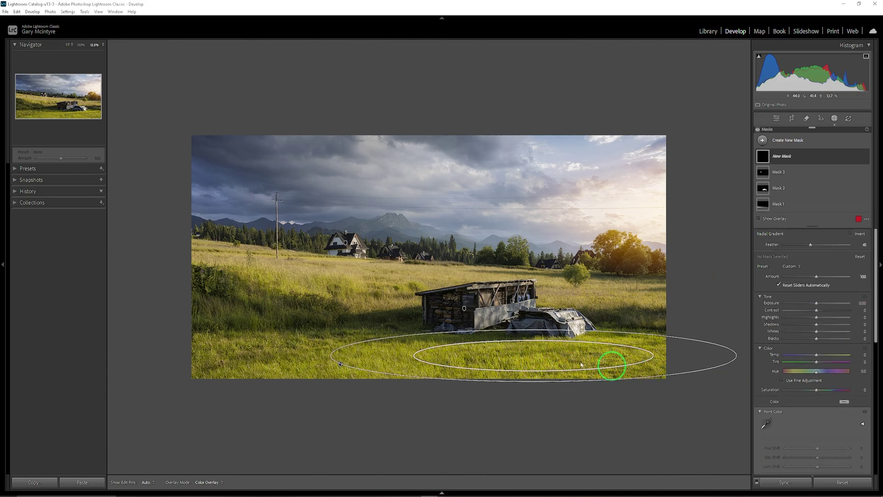
left_click_drag(529, 358, 523, 362)
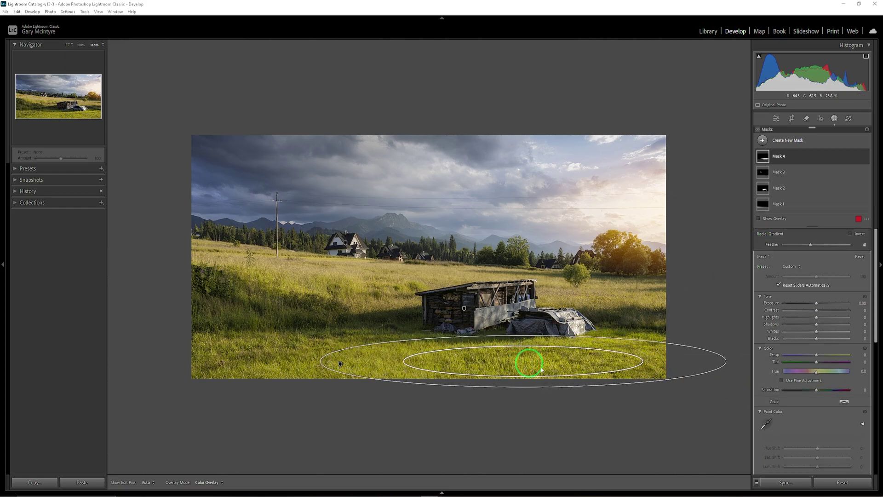
left_click_drag(693, 376, 694, 378)
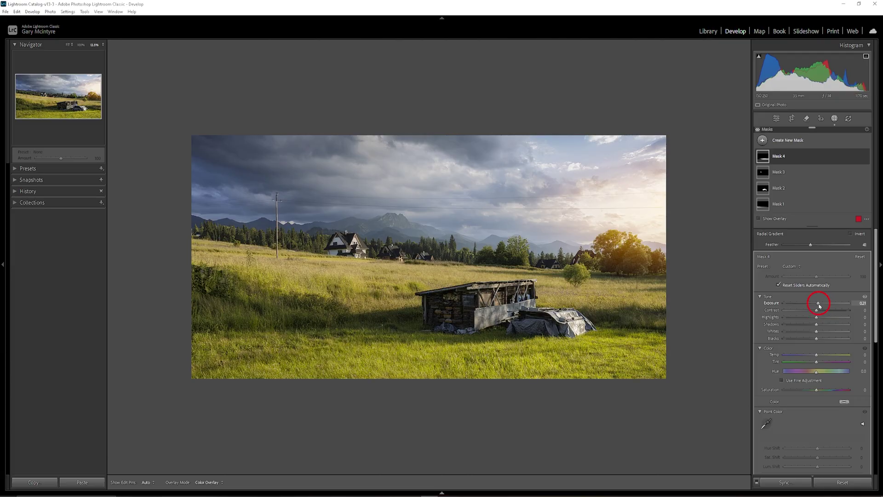
left_click(820, 305)
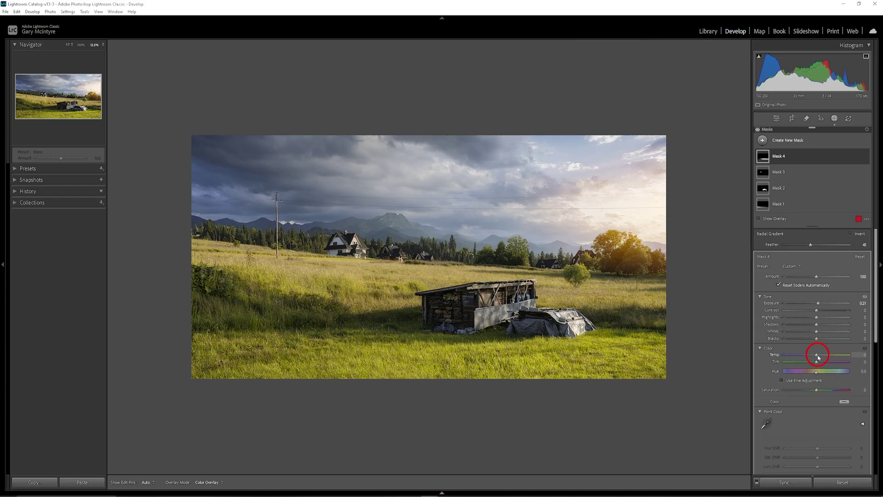
Step: Draw a wide radial ellipse across the midground around the hut, tilt it, and set Exposure 0.21
left_click(762, 140)
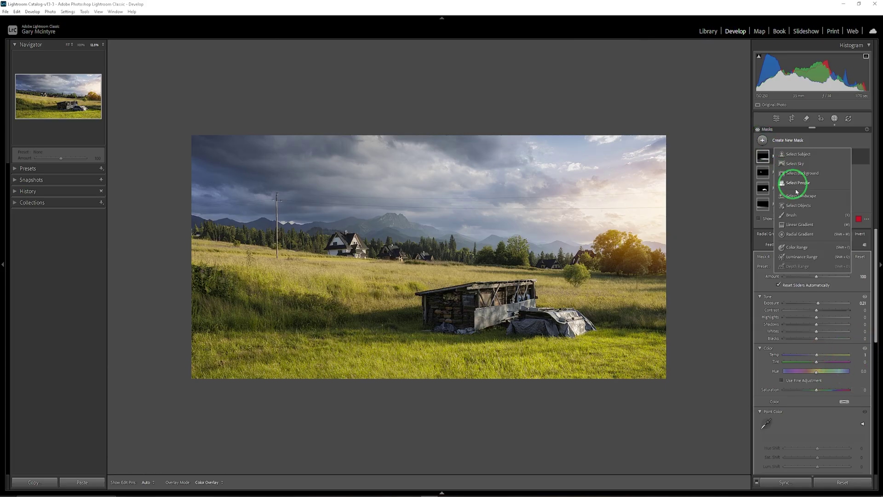
left_click(803, 236)
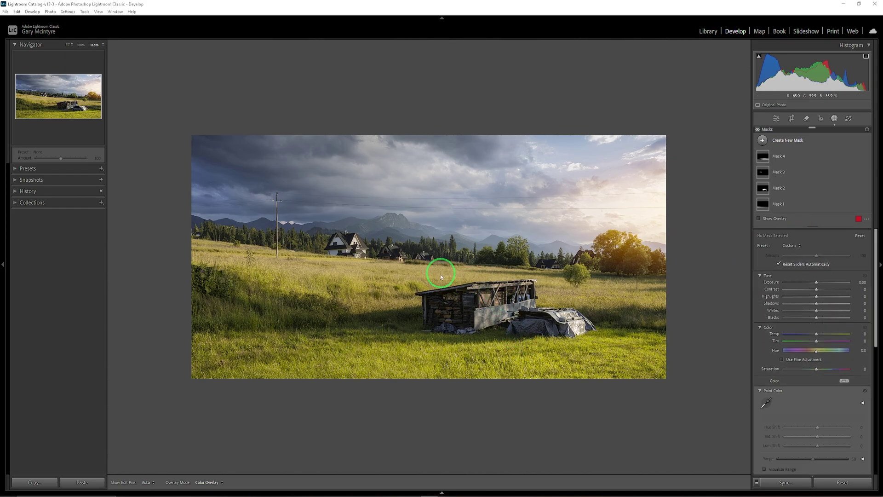
left_click_drag(448, 281, 632, 292)
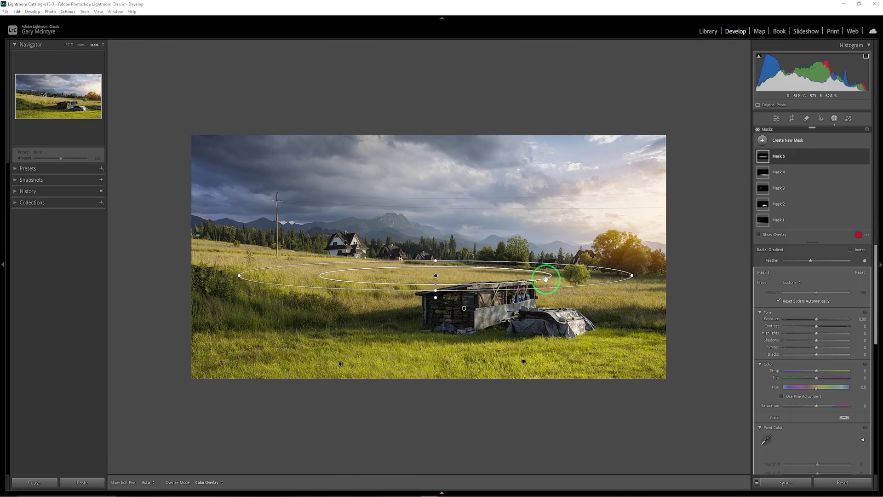
left_click_drag(566, 288, 568, 295)
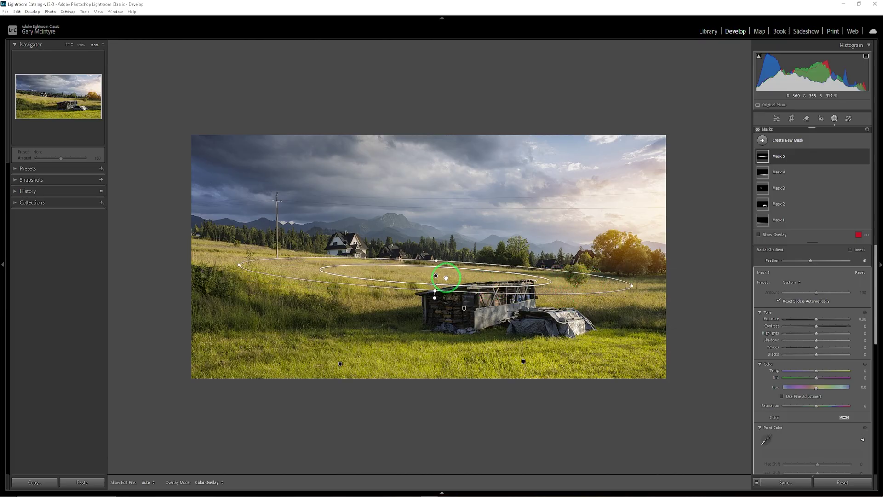
mouse_move(444, 276)
left_mouse_down()
mouse_move(432, 276)
mouse_move(442, 278)
left_mouse_up()
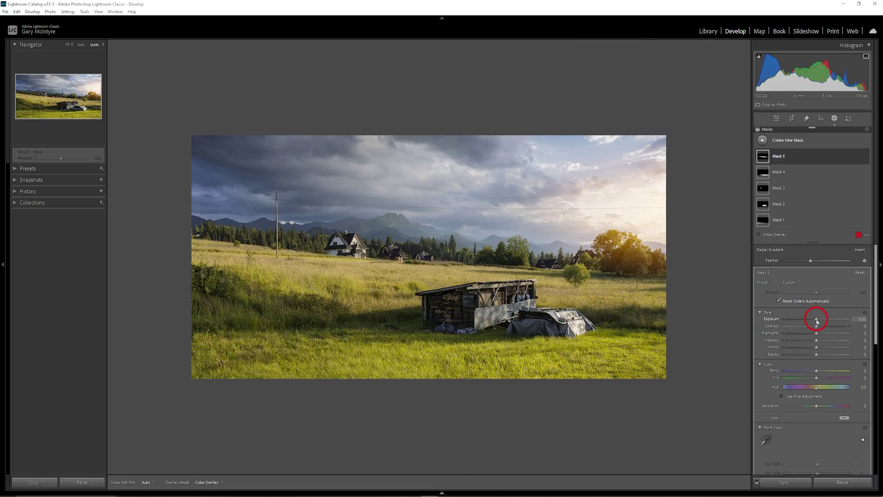
left_click_drag(817, 320, 819, 321)
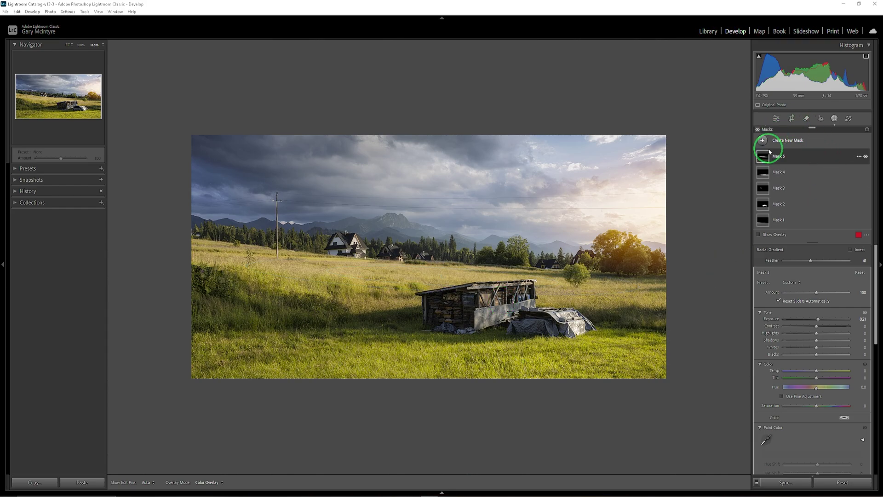
Step: Subtract the shed and covered trailer from Mask 5 using Select Objects
left_click(808, 163)
left_click(840, 179)
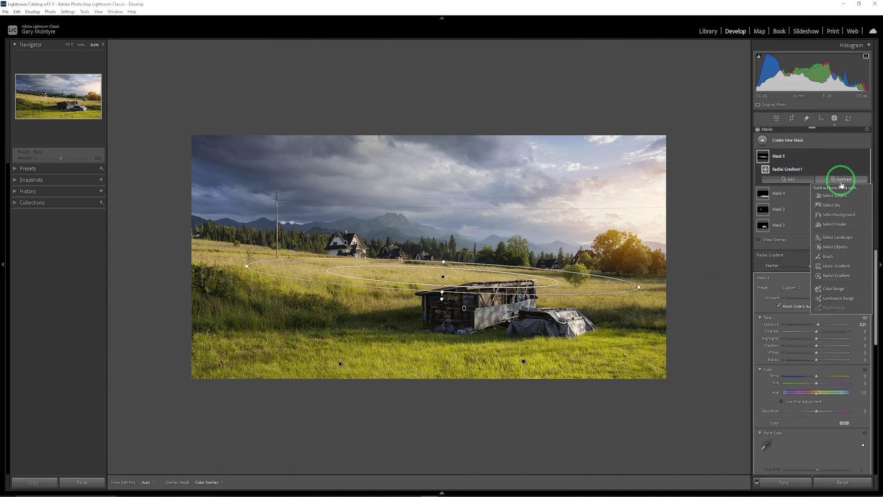
left_click(848, 256)
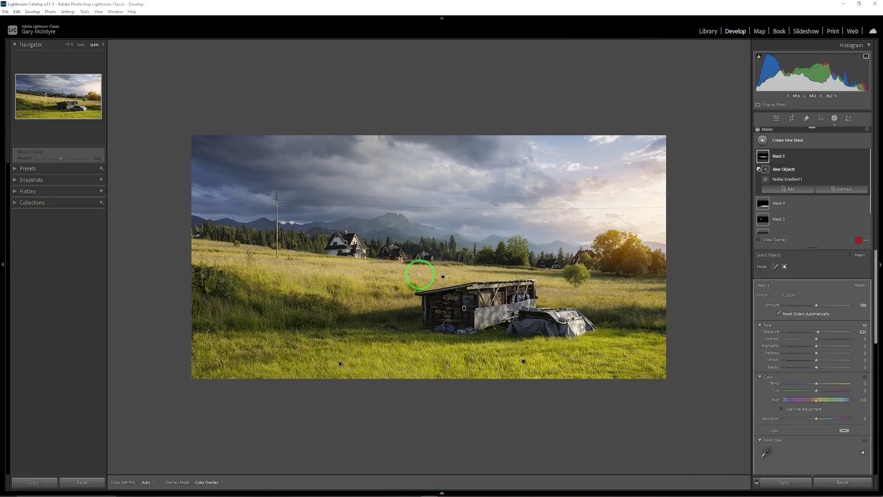
mouse_move(421, 274)
left_mouse_down()
mouse_move(567, 290)
mouse_move(593, 345)
left_mouse_up()
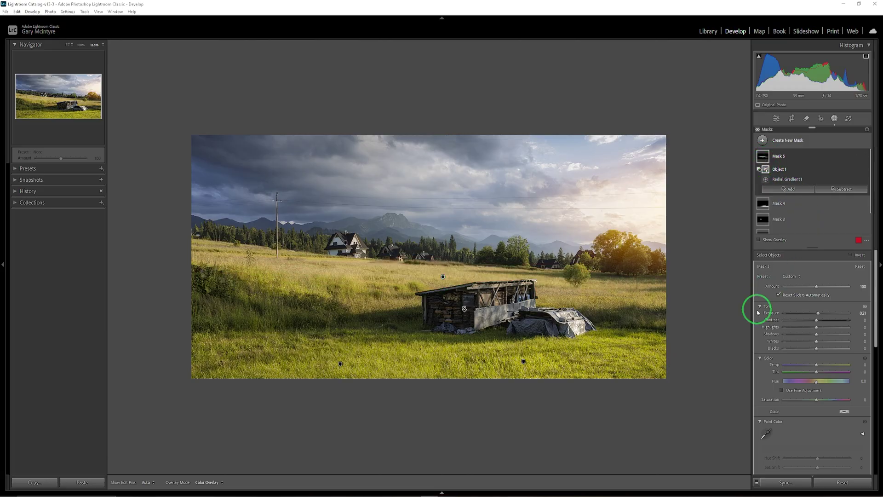
left_click(762, 158)
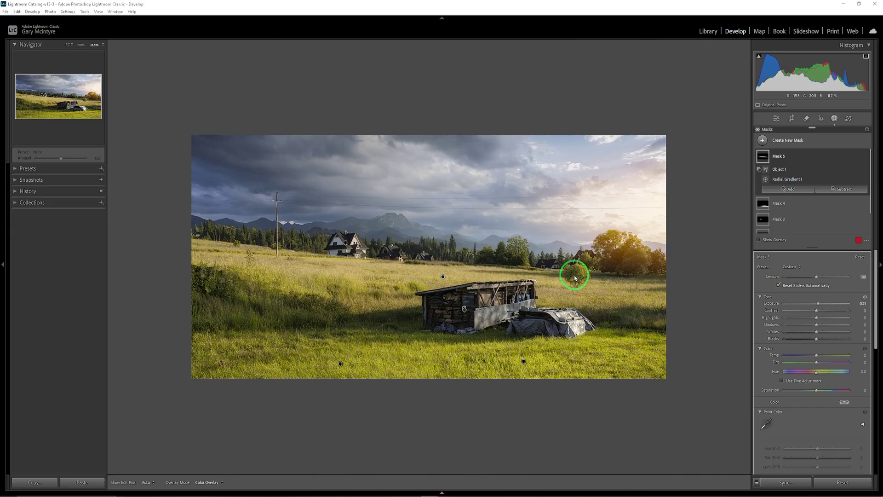
Step: Subtract the small tree from Mask 5 as well and show the mask overlay
left_click(841, 190)
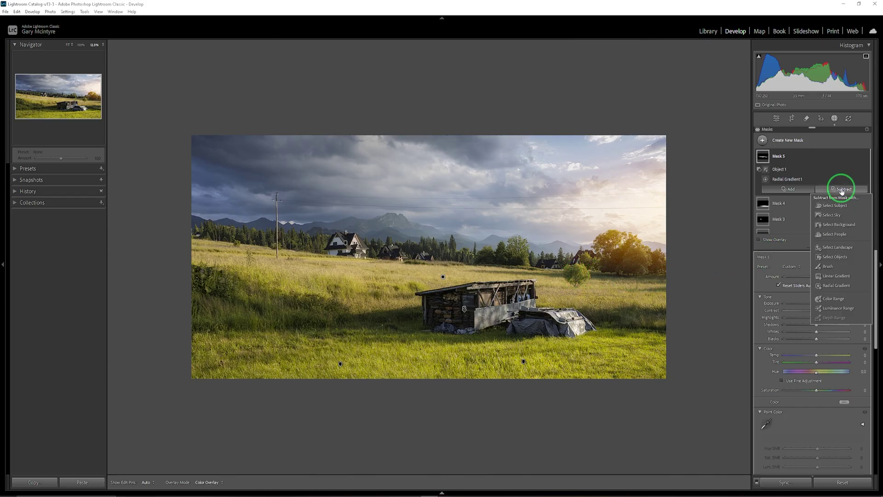
left_click(827, 255)
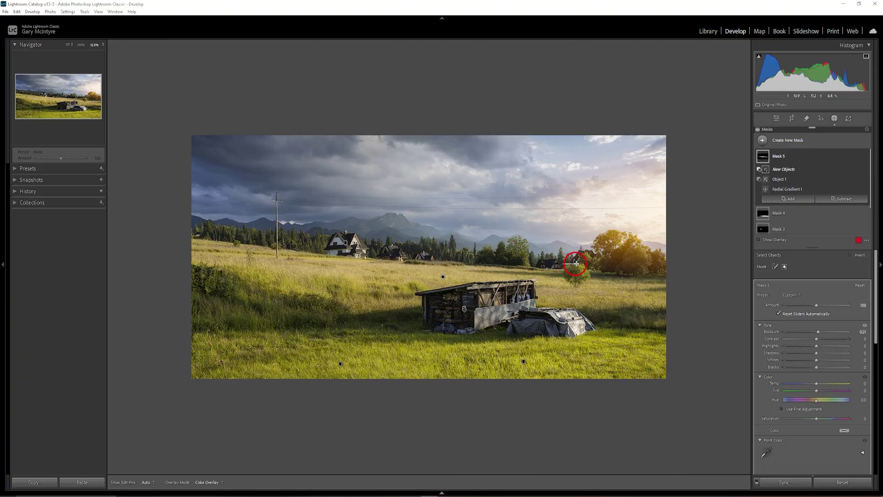
mouse_move(563, 264)
left_mouse_down()
mouse_move(583, 270)
mouse_move(589, 286)
left_mouse_up()
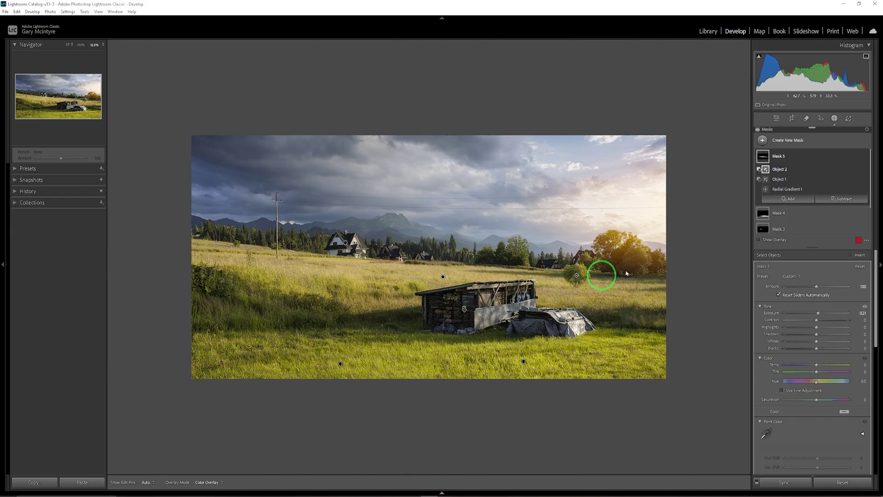
mouse_move(764, 224)
key("o")
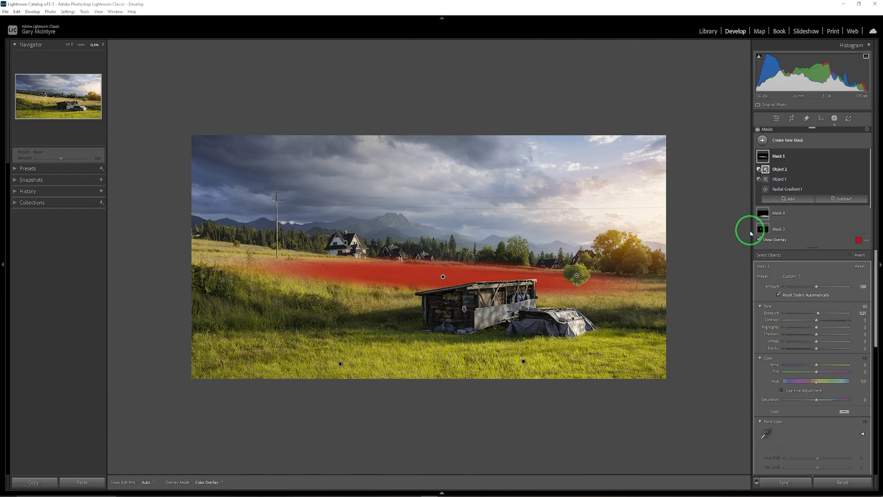